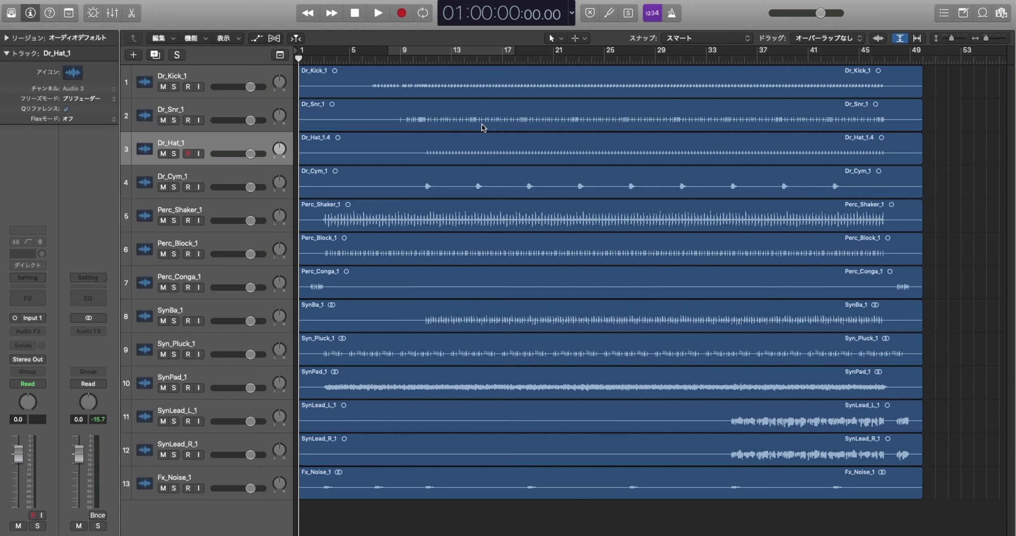
# Solo the Perc_Shaker_1 track, and clear its solo again
pyautogui.click(234, 211)
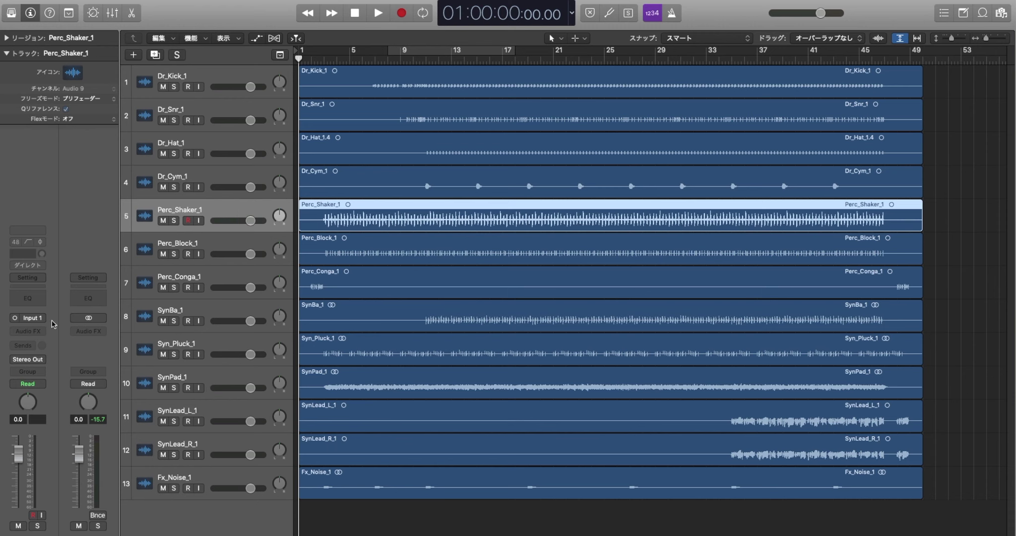
pyautogui.click(175, 221)
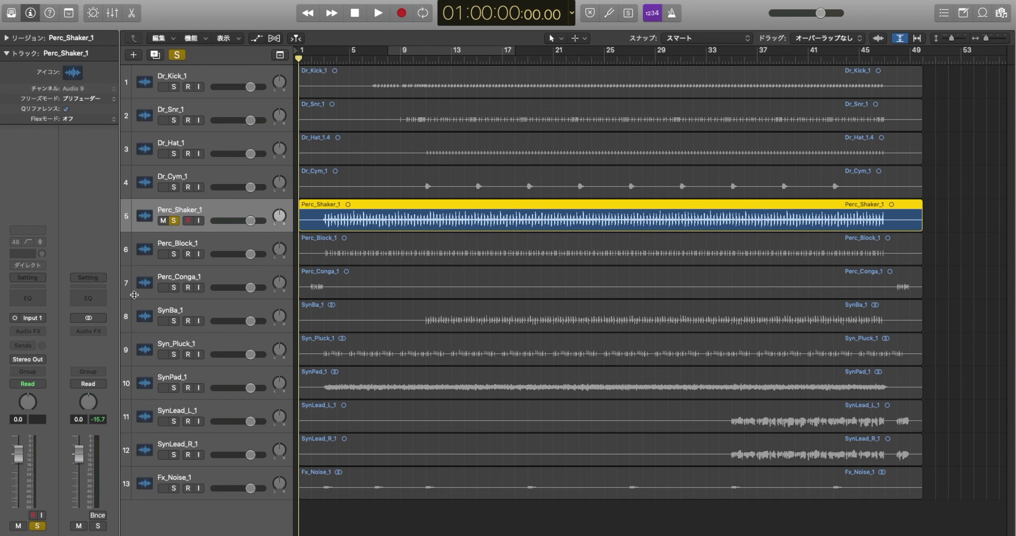
pyautogui.click(174, 221)
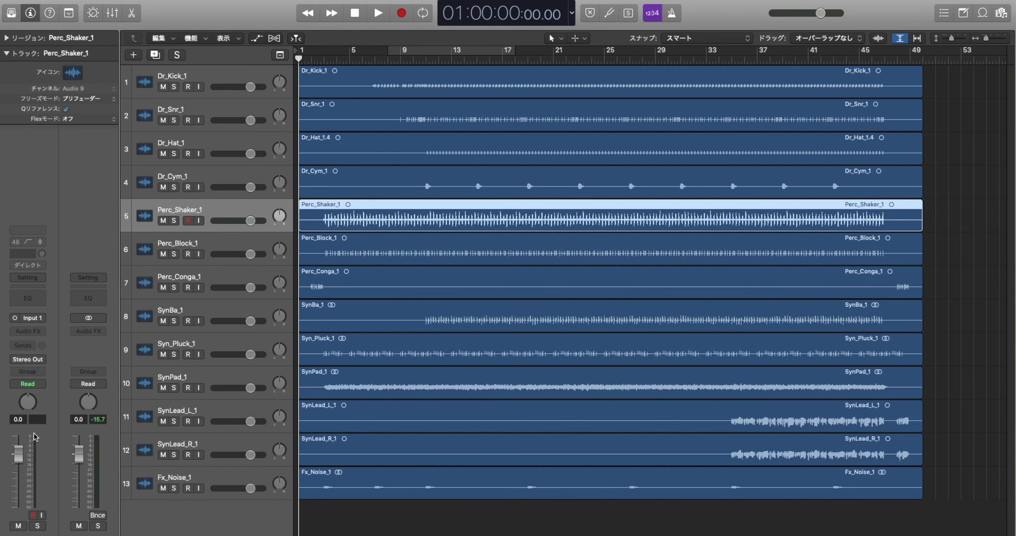
# Solo the SynPad_1 track and insert the Waves Kramer Tape (s) stereo plug-in on the output channel, with its window moved aside
pyautogui.click(596, 387)
pyautogui.click(173, 388)
pyautogui.click(88, 331)
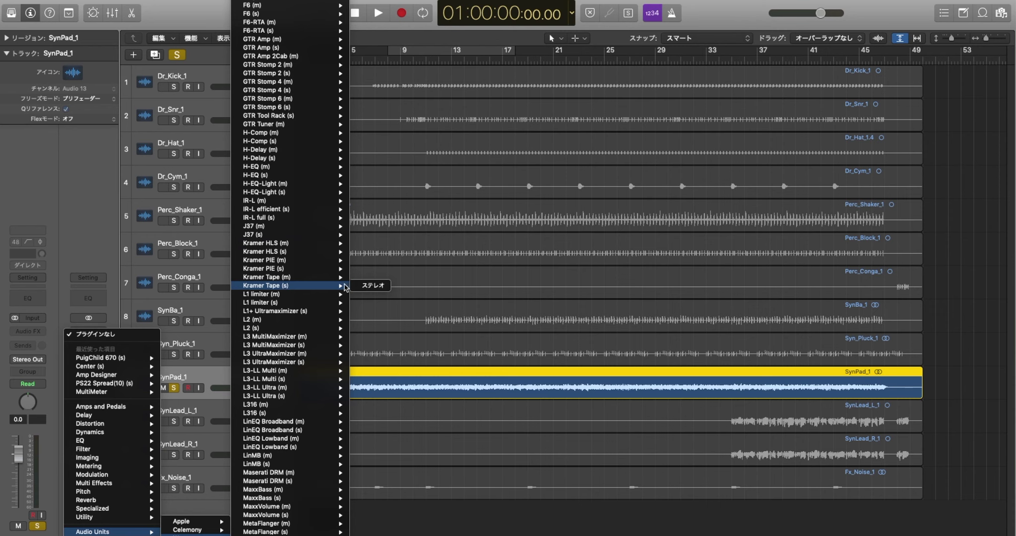
pyautogui.click(356, 285)
pyautogui.moveTo(229, 4); pyautogui.dragTo(755, 0)
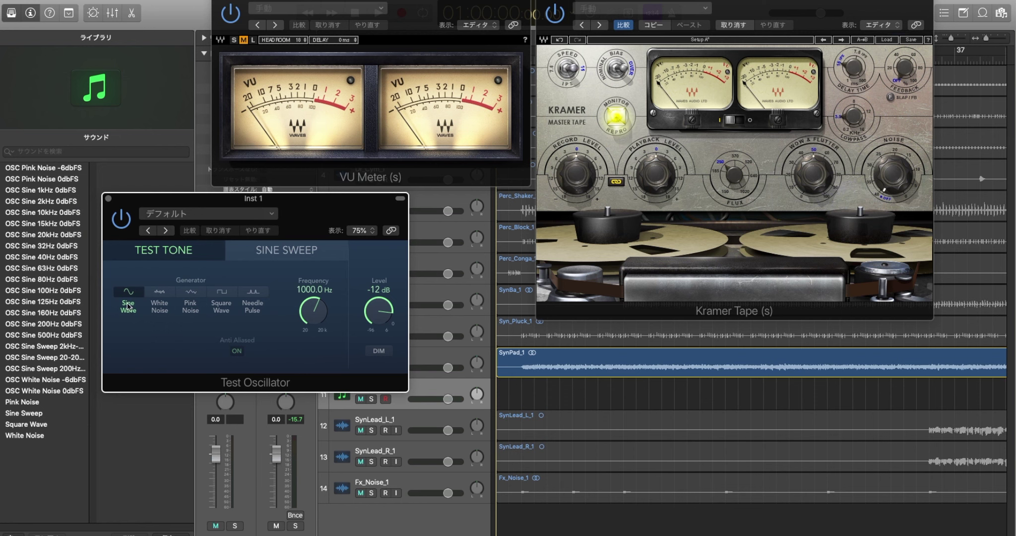
# Set the Test Oscillator's 1000 Hz sine wave level to -18 dB and solo the Inst 1 track, with the library hidden
pyautogui.moveTo(374, 303); pyautogui.dragTo(374, 324)
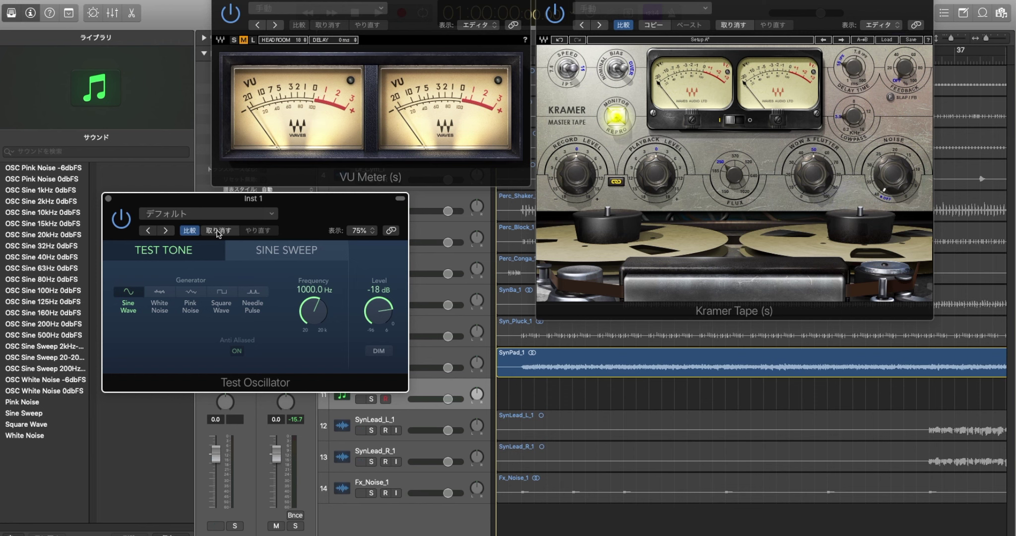
pyautogui.moveTo(137, 201); pyautogui.dragTo(81, 217)
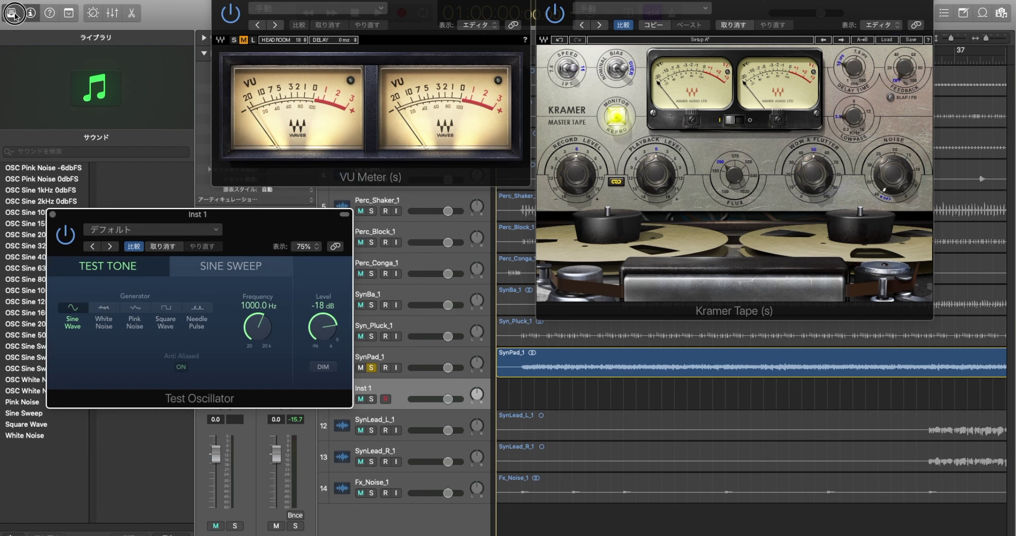
pyautogui.click(12, 13)
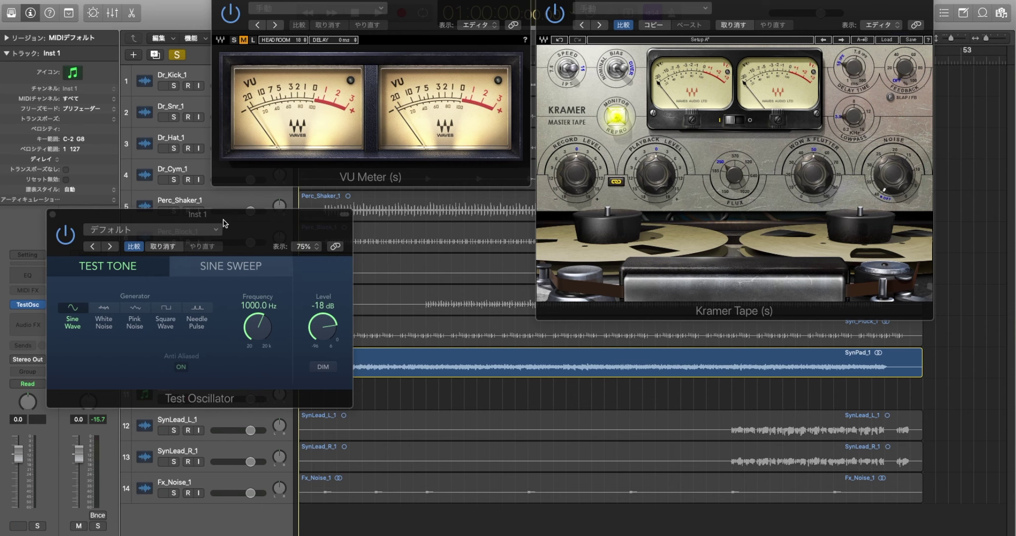
pyautogui.moveTo(223, 224); pyautogui.dragTo(471, 274)
pyautogui.click(174, 399)
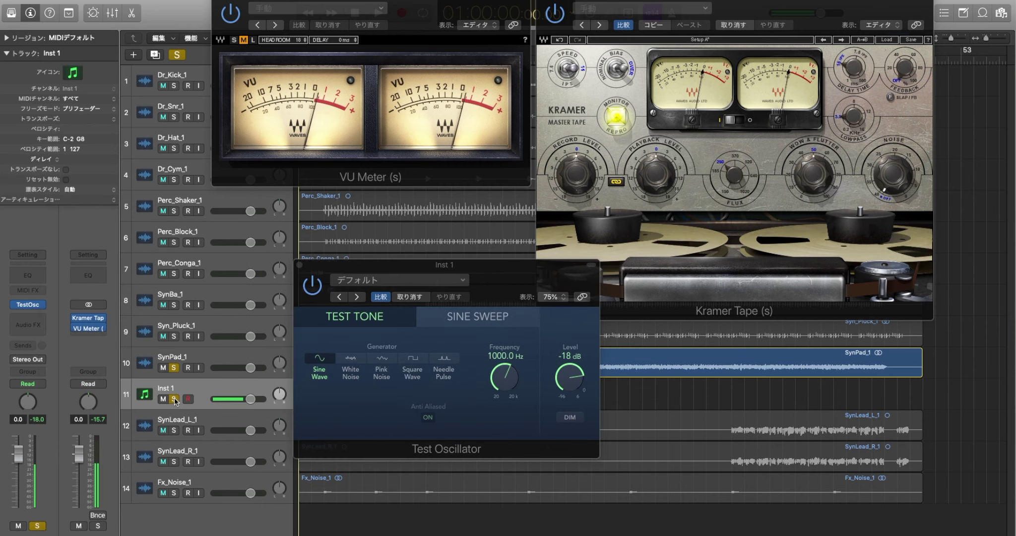
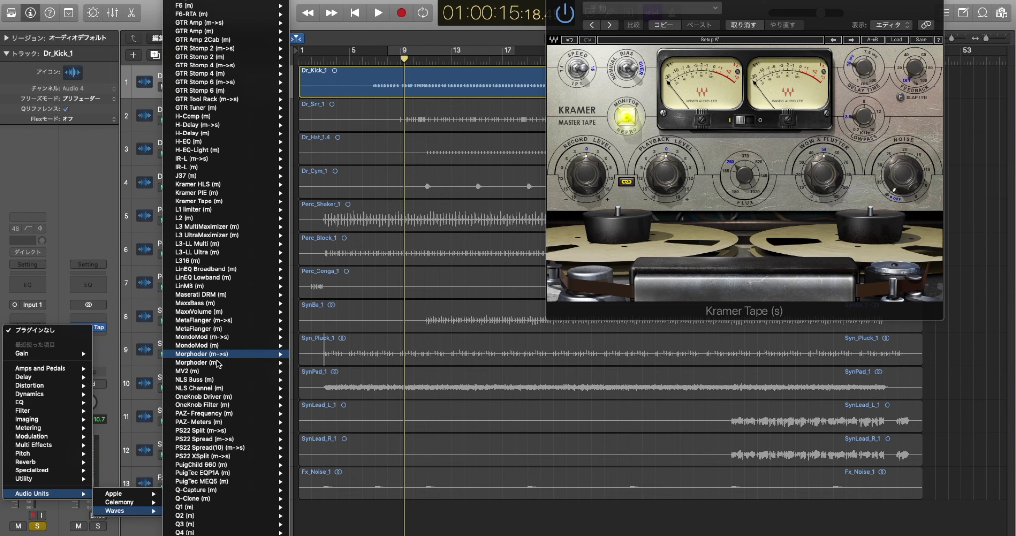
# Insert the Waves Scheps 73 (m) mono plug-in on the Dr_Kick_1 track and place its window beside Kramer Tape
pyautogui.scroll(-15, 218, 363)
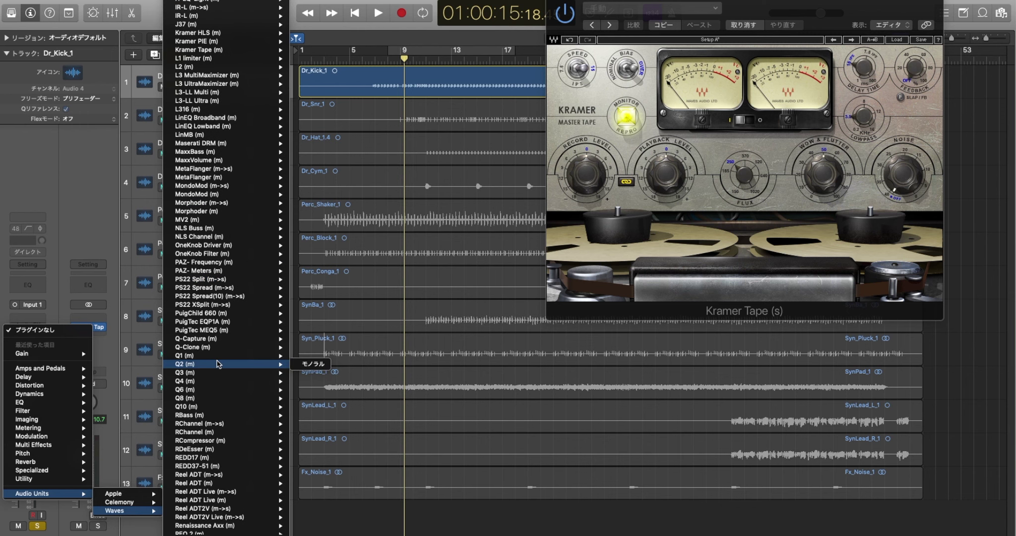
pyautogui.scroll(-1, 217, 364)
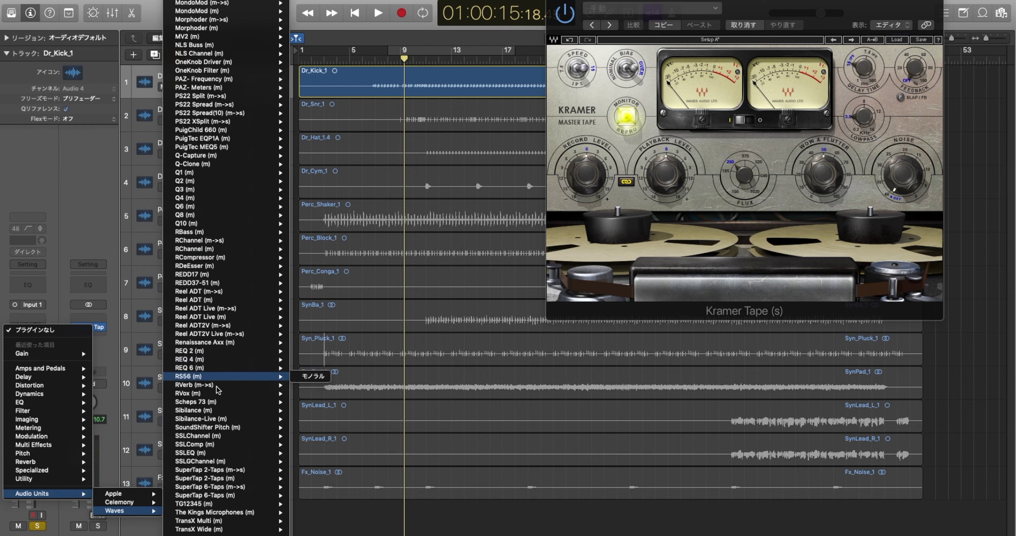
pyautogui.moveTo(217, 403)
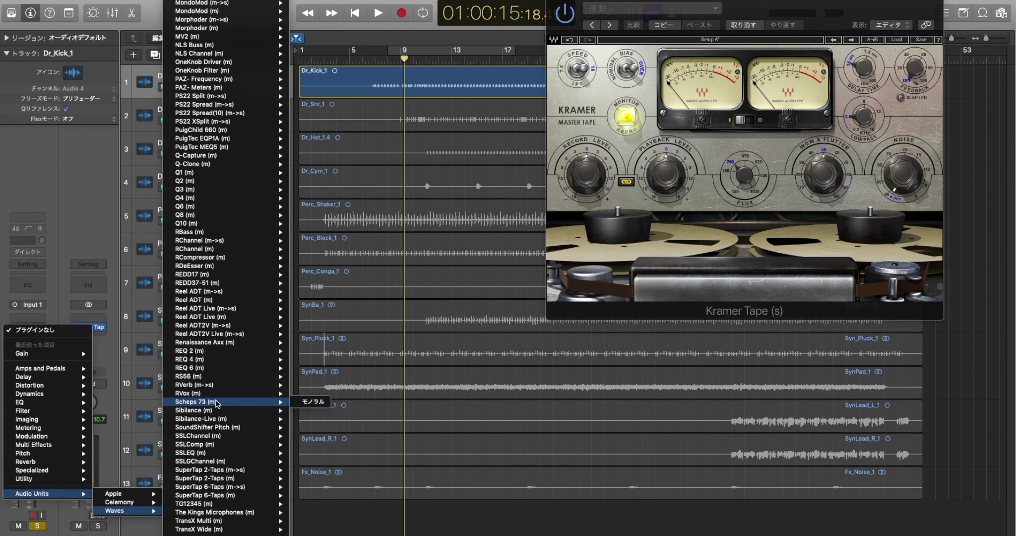
pyautogui.click(314, 402)
pyautogui.moveTo(182, 9); pyautogui.dragTo(472, 55)
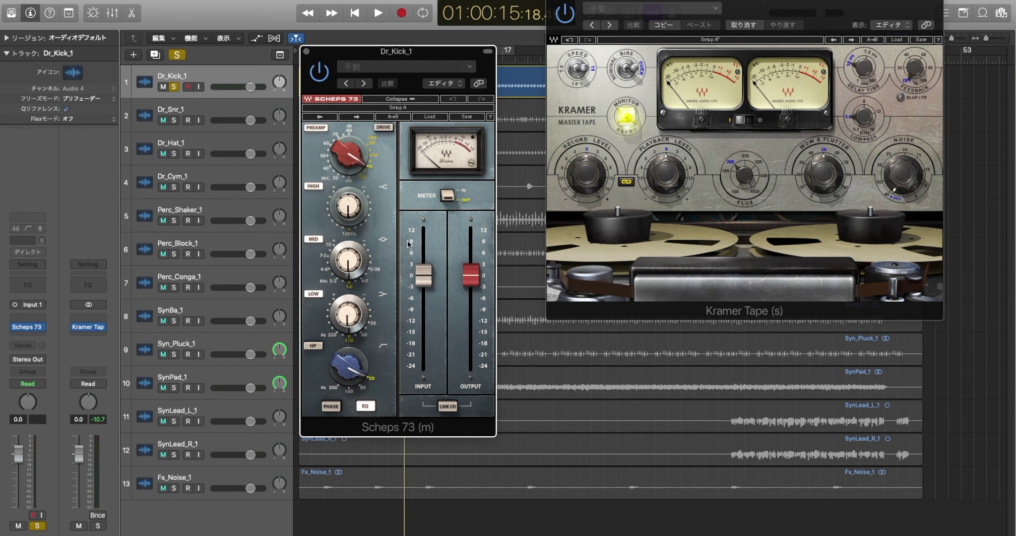
pyautogui.moveTo(371, 52)
pyautogui.mouseDown()
pyautogui.moveTo(385, 68)
pyautogui.moveTo(377, 66)
pyautogui.mouseUp()
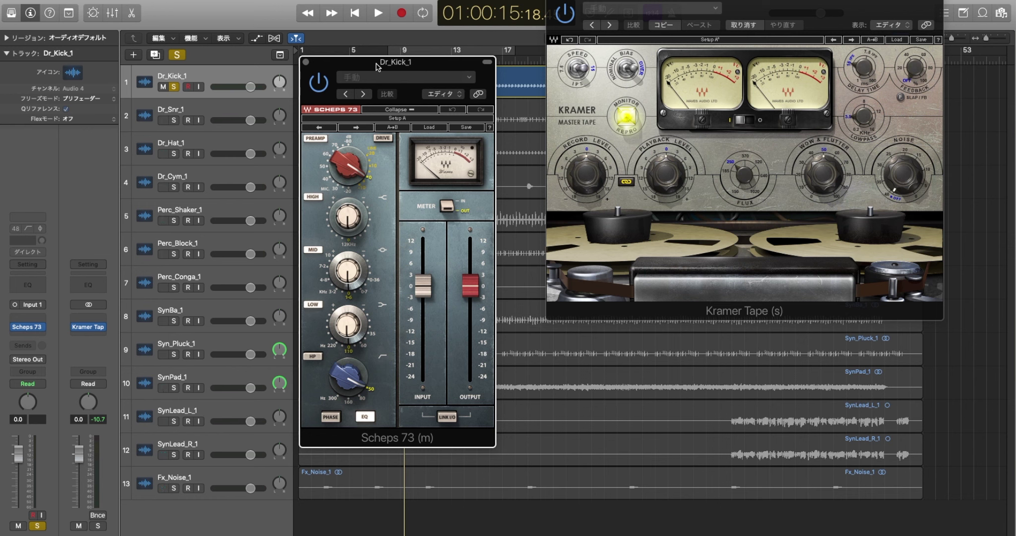
pyautogui.moveTo(380, 67)
pyautogui.mouseDown()
pyautogui.moveTo(399, 60)
pyautogui.moveTo(379, 61)
pyautogui.mouseUp()
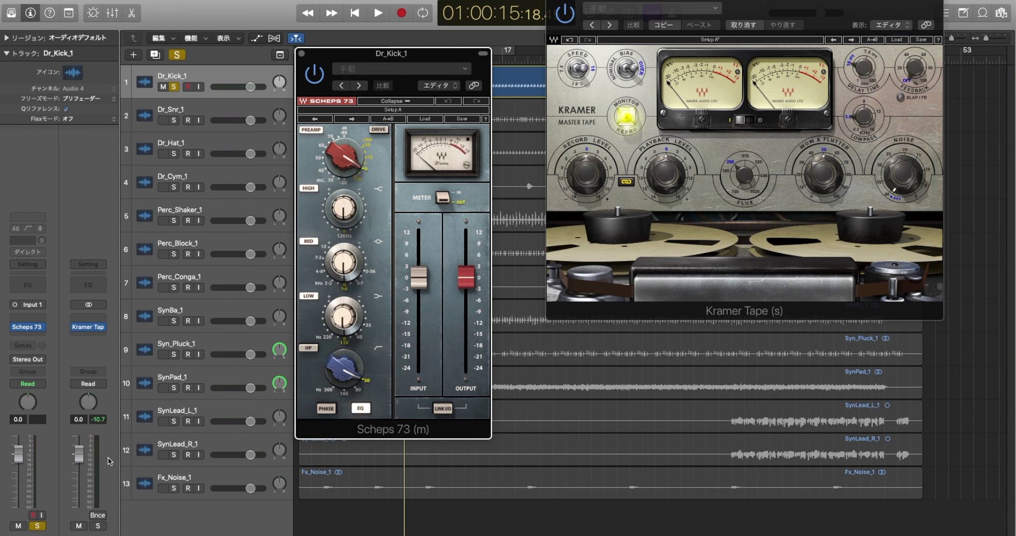
# Play back the soloed kick track and check its level on the Scheps 73 and Kramer Tape VU meters
pyautogui.press('space')
pyautogui.moveTo(368, 57); pyautogui.dragTo(298, 109)
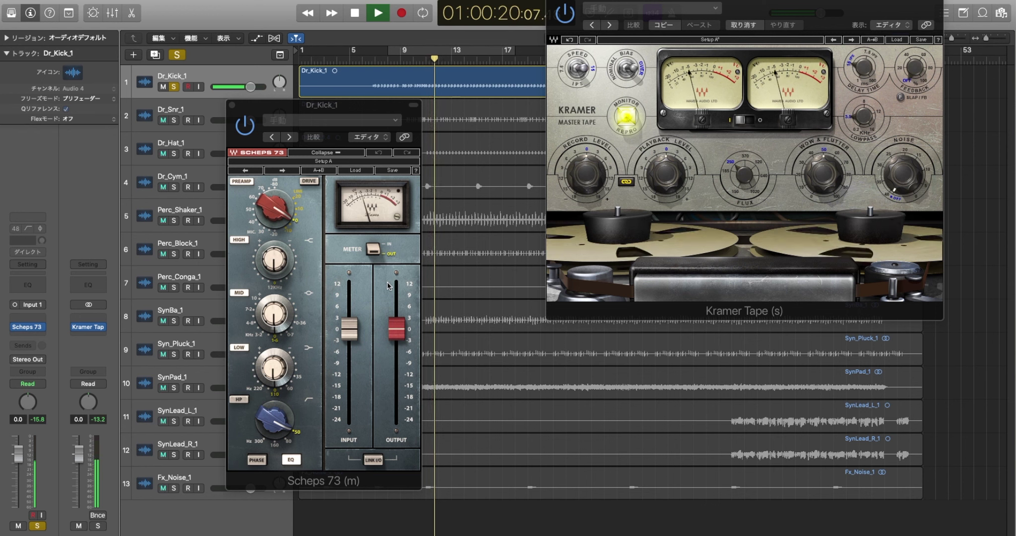
pyautogui.press('space')
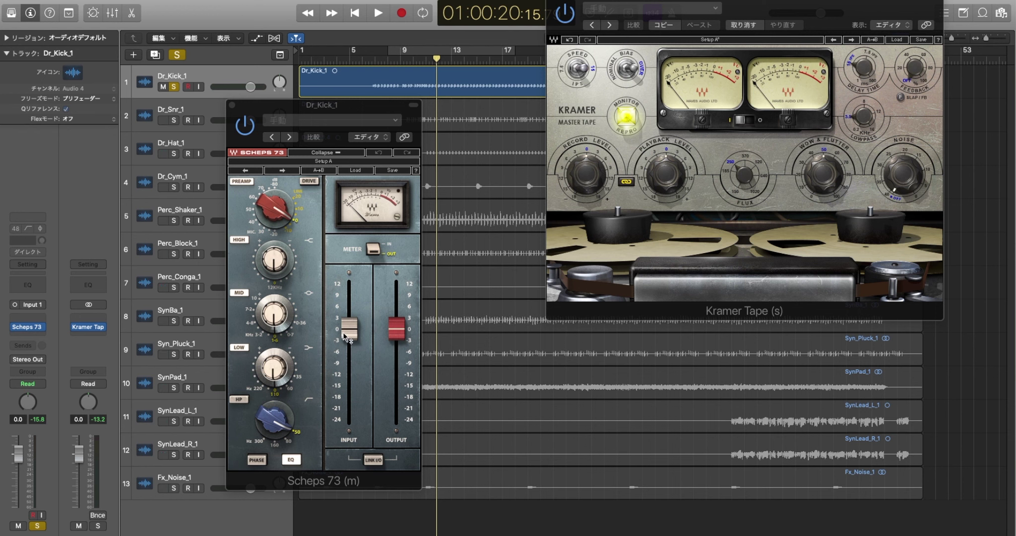
# Raise the Scheps 73 input fader on Dr_Kick_1 to about 1 dB while the kick plays, and stop playback
pyautogui.press('space')
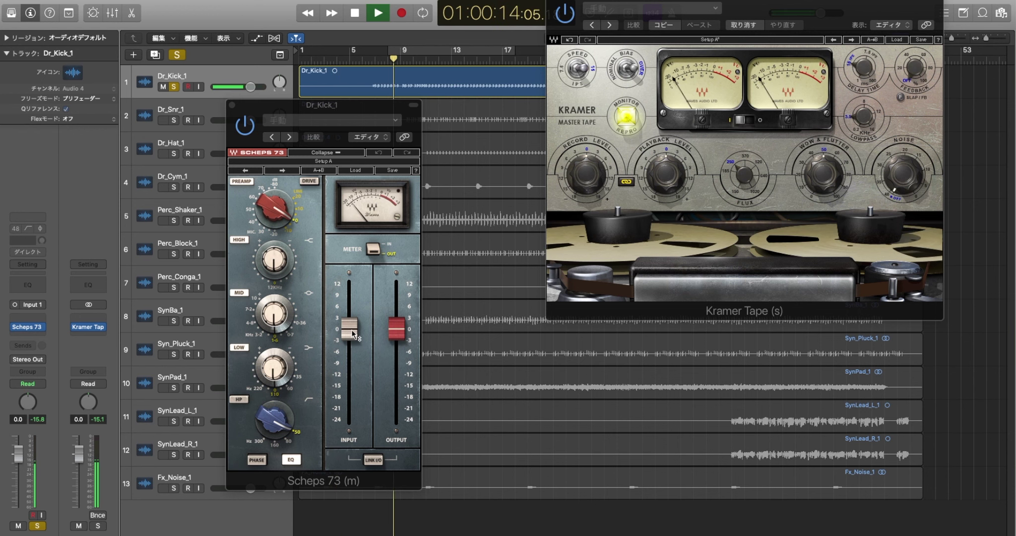
pyautogui.click(354, 335)
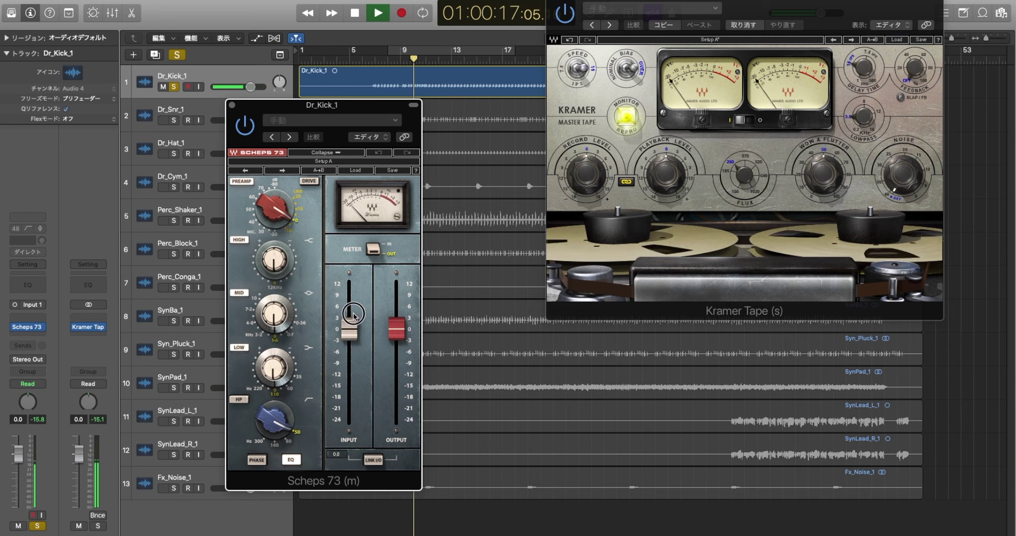
pyautogui.moveTo(350, 333); pyautogui.dragTo(350, 326)
pyautogui.press('space')
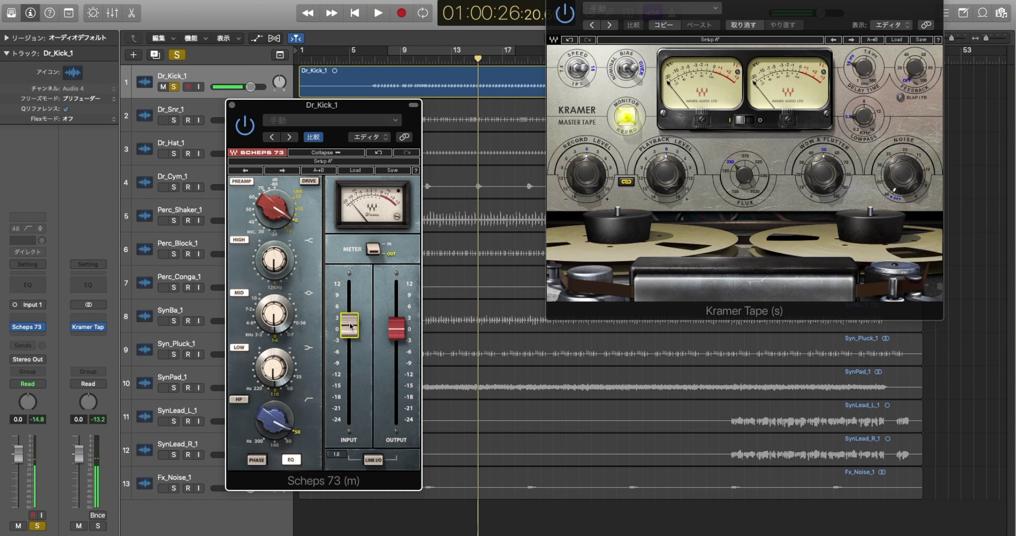
pyautogui.moveTo(321, 106); pyautogui.dragTo(357, 114)
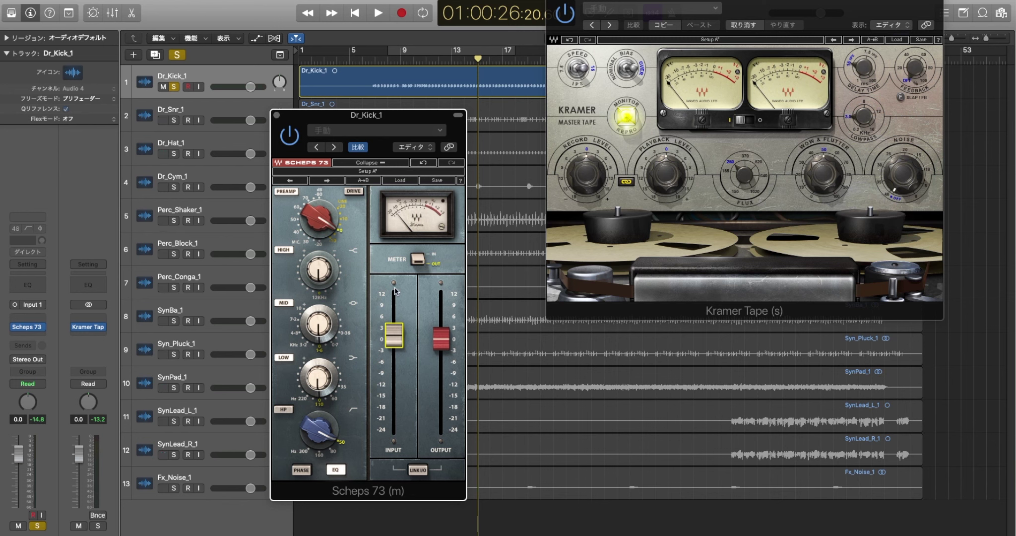
pyautogui.click(390, 342)
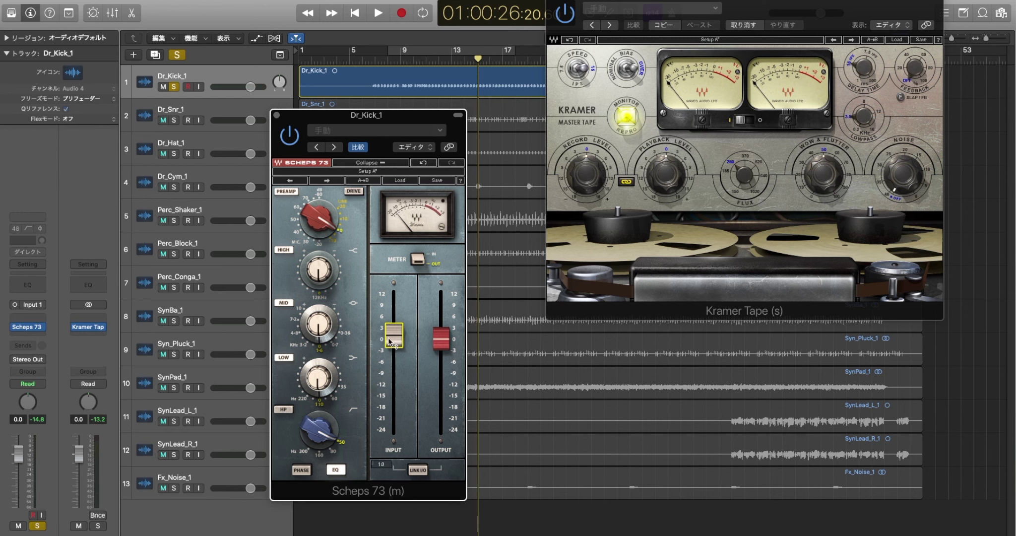
# Set the Scheps 73 preamp knob to 75M during kick playback, and close the plug-in window after stopping
pyautogui.moveTo(351, 115); pyautogui.dragTo(345, 87)
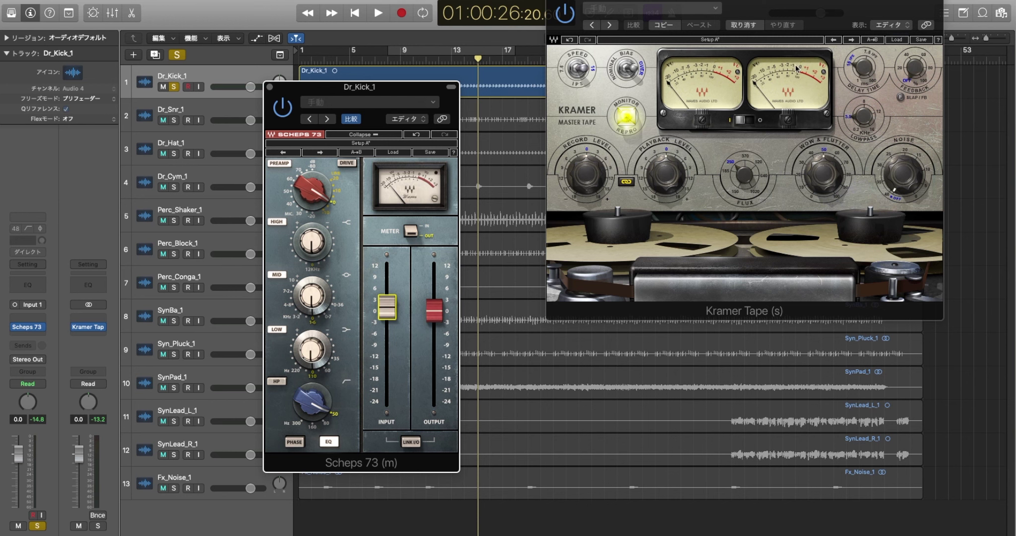
pyautogui.moveTo(408, 86); pyautogui.dragTo(445, 63)
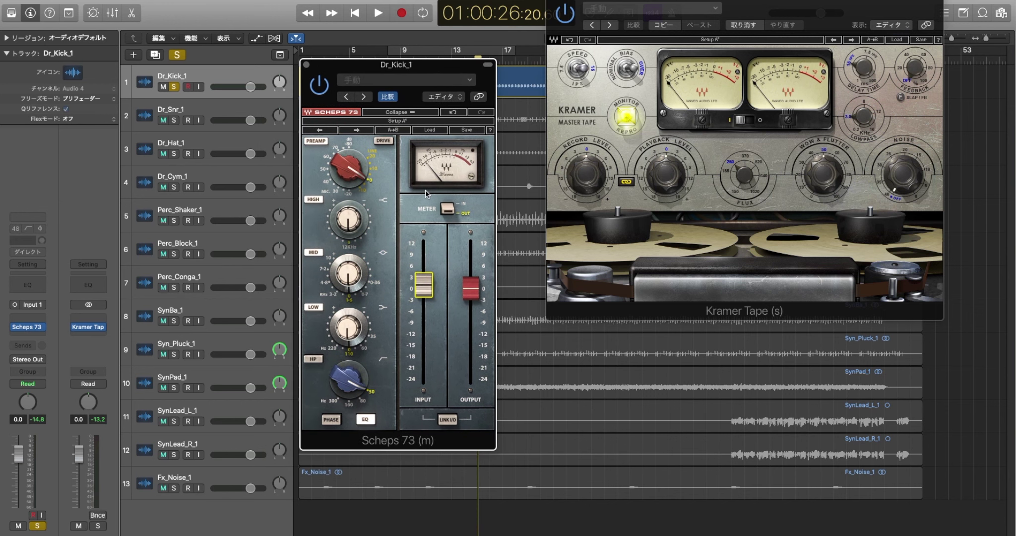
pyautogui.press('space')
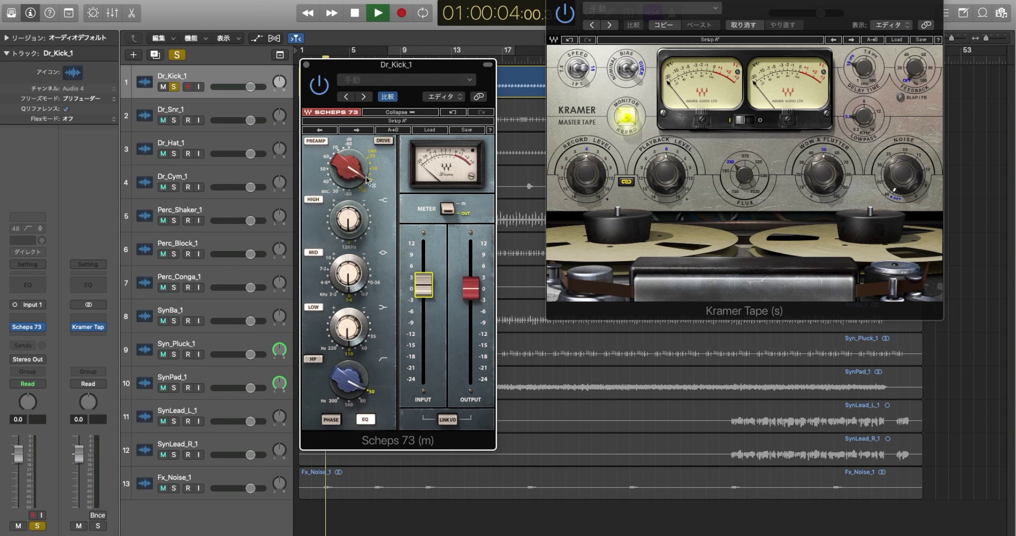
pyautogui.click(500, 50)
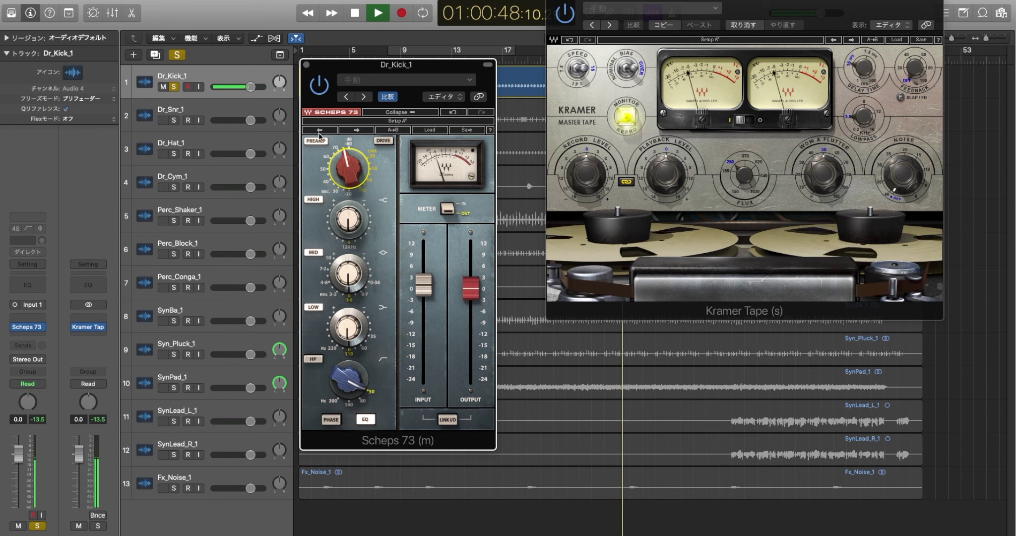
pyautogui.press('space')
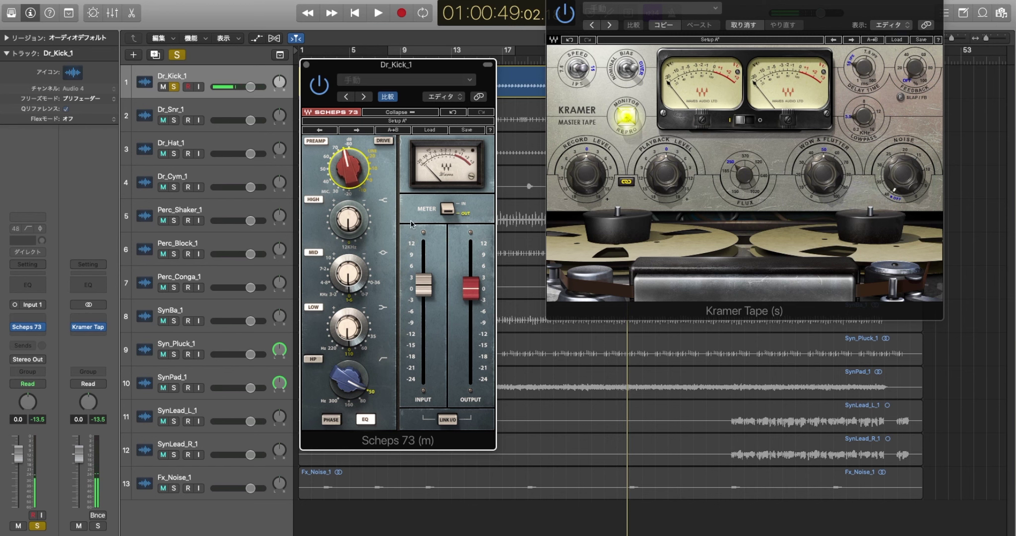
pyautogui.moveTo(340, 175)
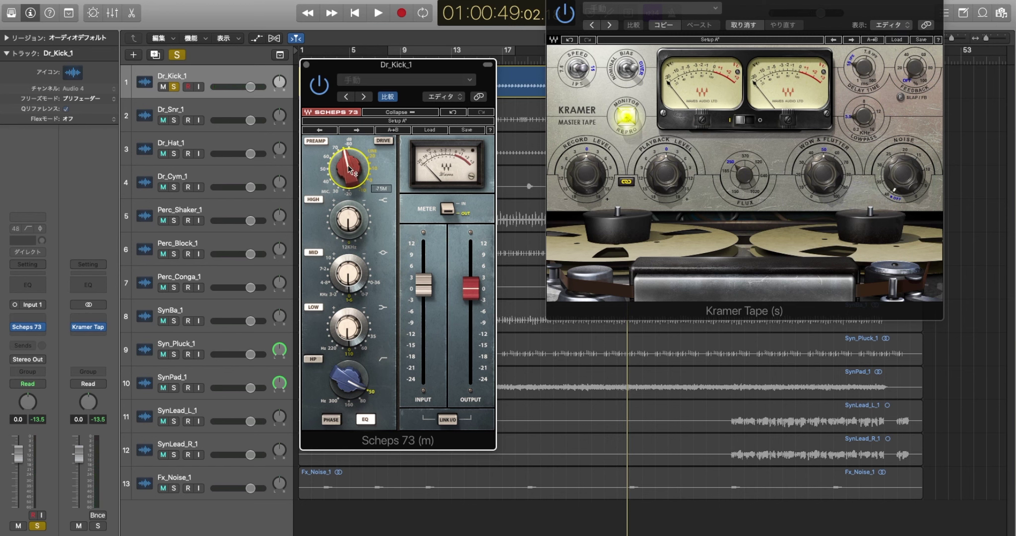
pyautogui.click(307, 65)
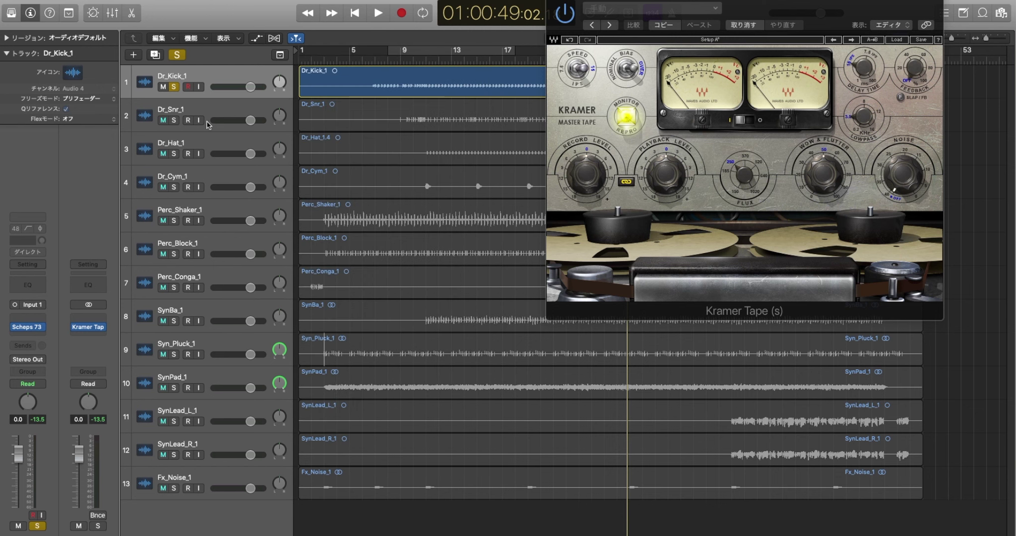
# Replace Scheps 73 on the Dr_Kick_1 track with the mono Waves Kramer HLS (m) plug-in and place its window beside Kramer Tape
pyautogui.click(43, 328)
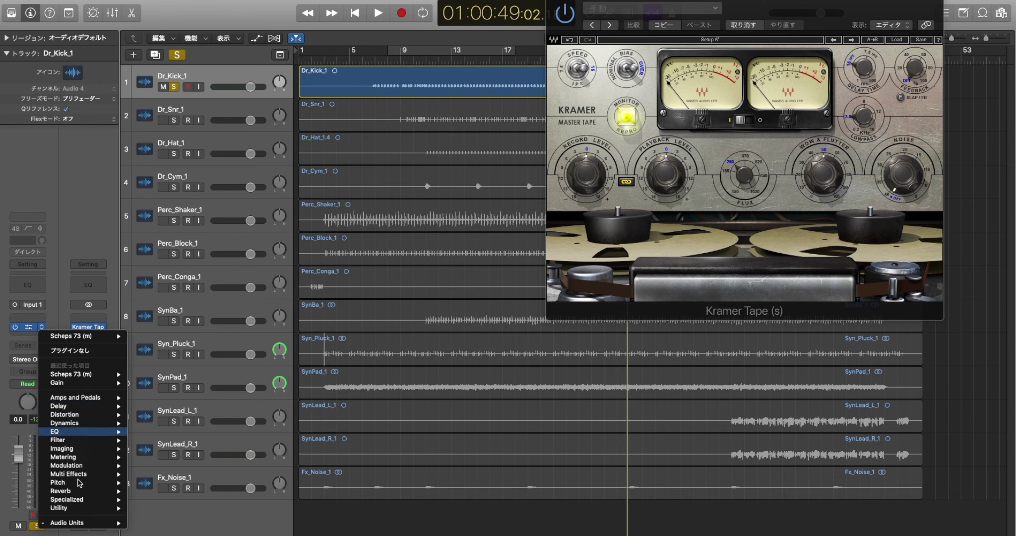
pyautogui.moveTo(79, 523)
pyautogui.moveTo(149, 534)
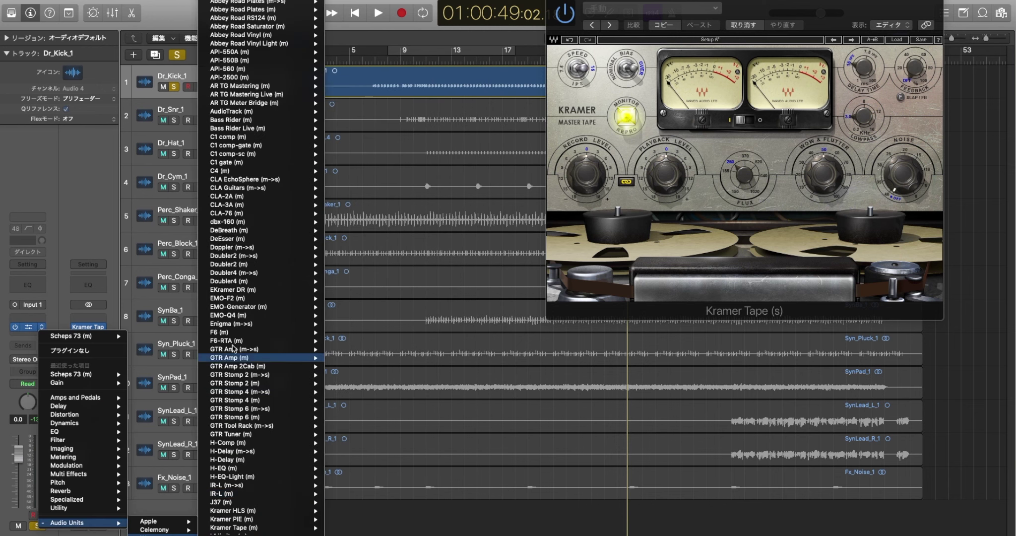
pyautogui.scroll(-2, 240, 232)
pyautogui.moveTo(239, 232)
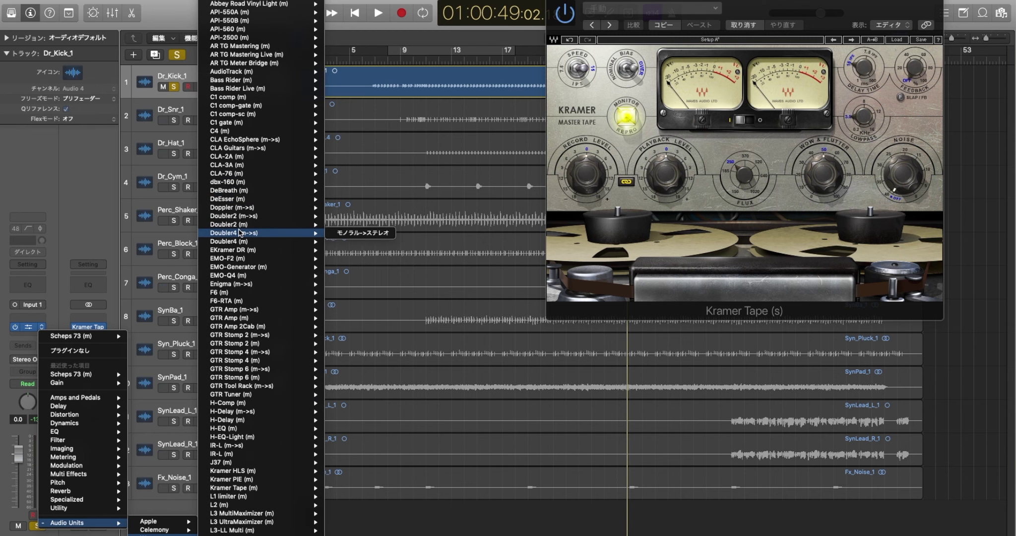
pyautogui.scroll(-2, 239, 232)
pyautogui.scroll(-2, 240, 232)
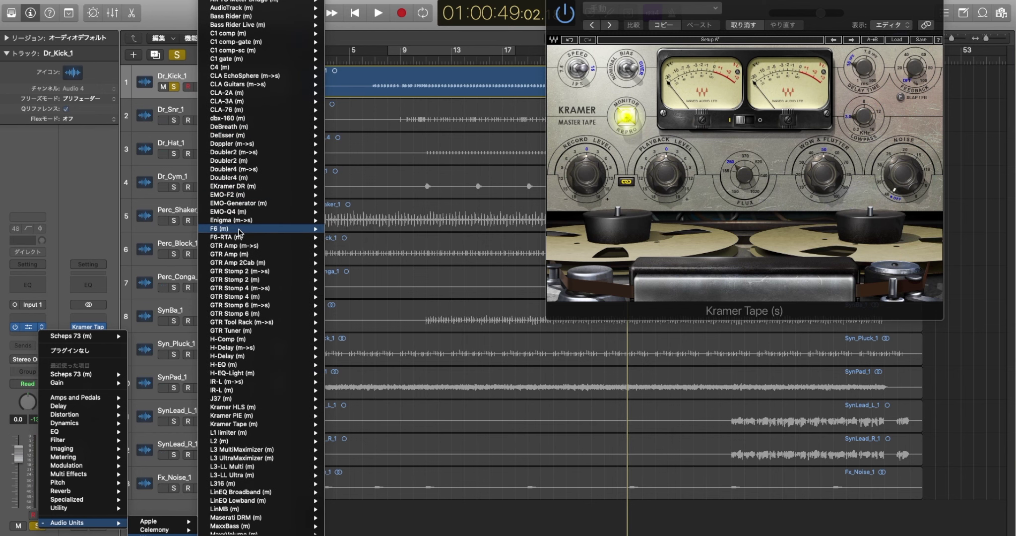
pyautogui.scroll(-7, 239, 232)
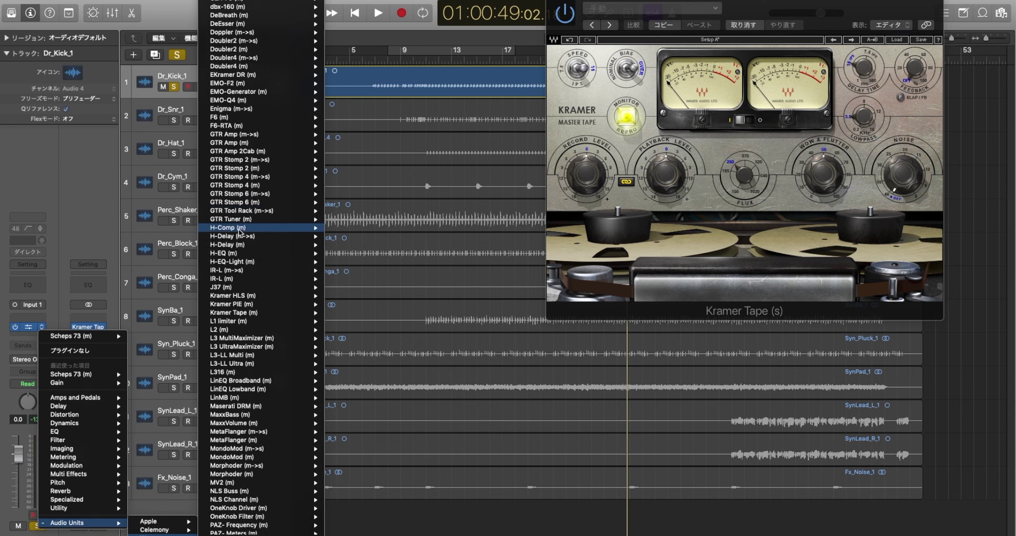
pyautogui.scroll(-1, 240, 230)
pyautogui.moveTo(246, 281)
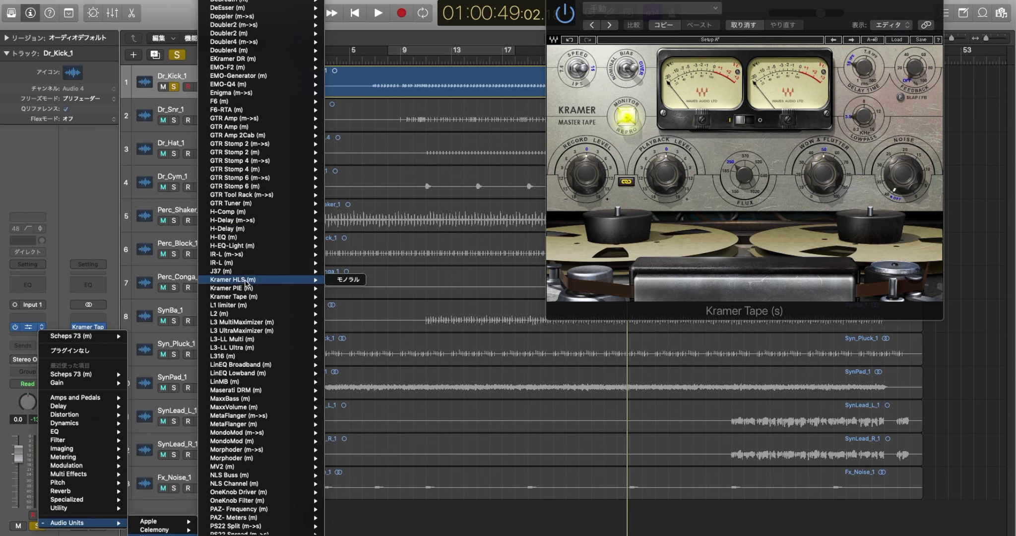
pyautogui.click(347, 281)
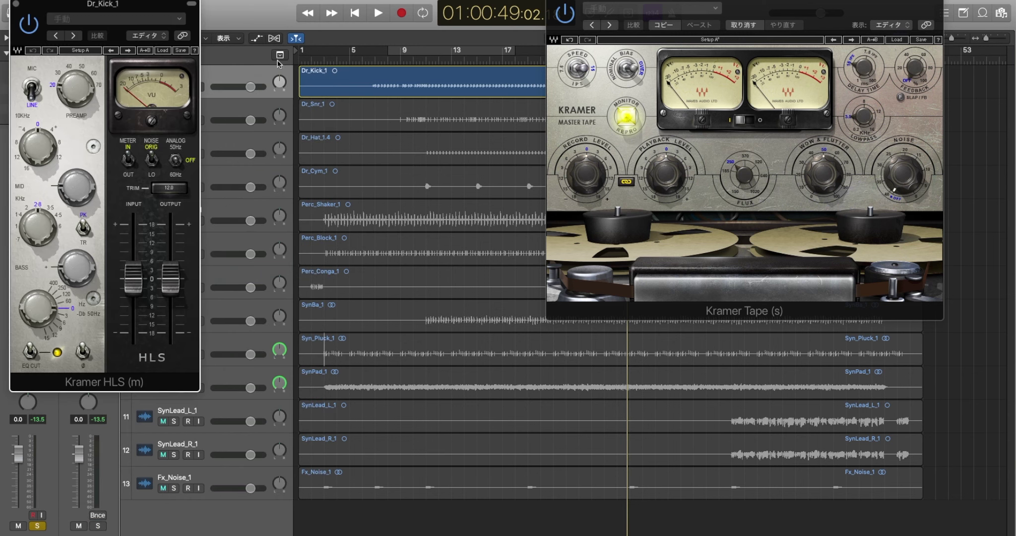
pyautogui.moveTo(83, 9); pyautogui.dragTo(355, 17)
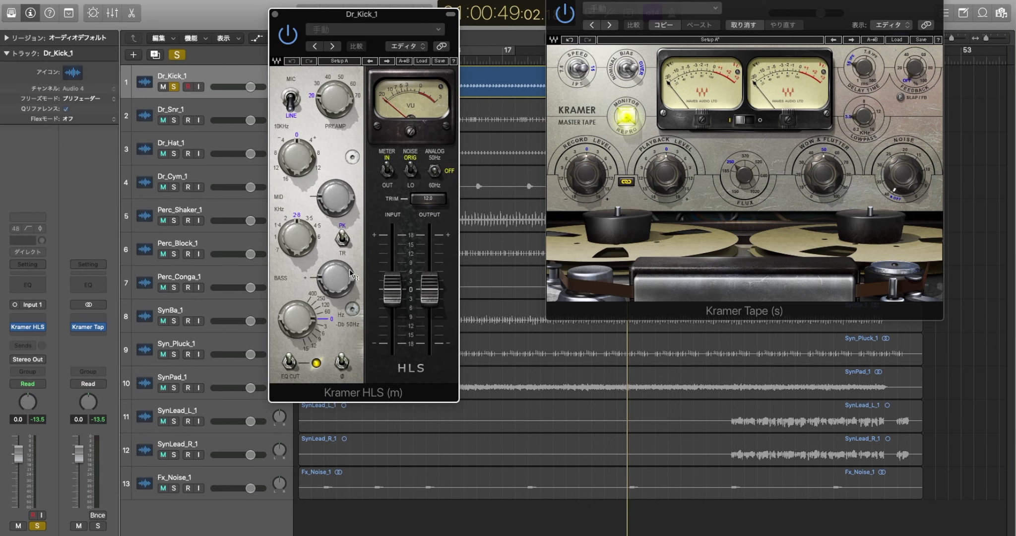
# Raise the Kramer HLS input fader slightly above 0 dB while the kick plays, and reposition the plug-in window
pyautogui.press('space')
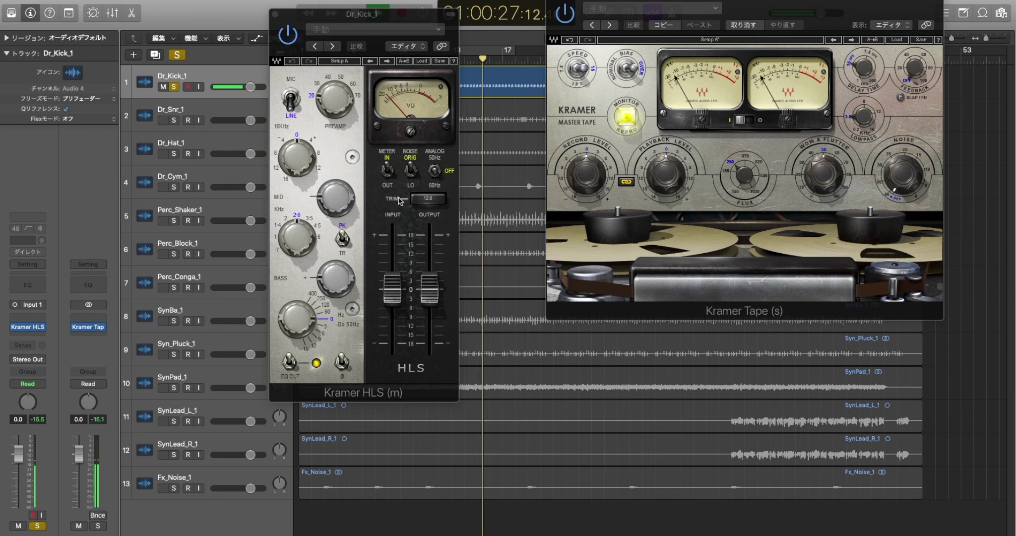
pyautogui.moveTo(392, 289); pyautogui.dragTo(392, 284)
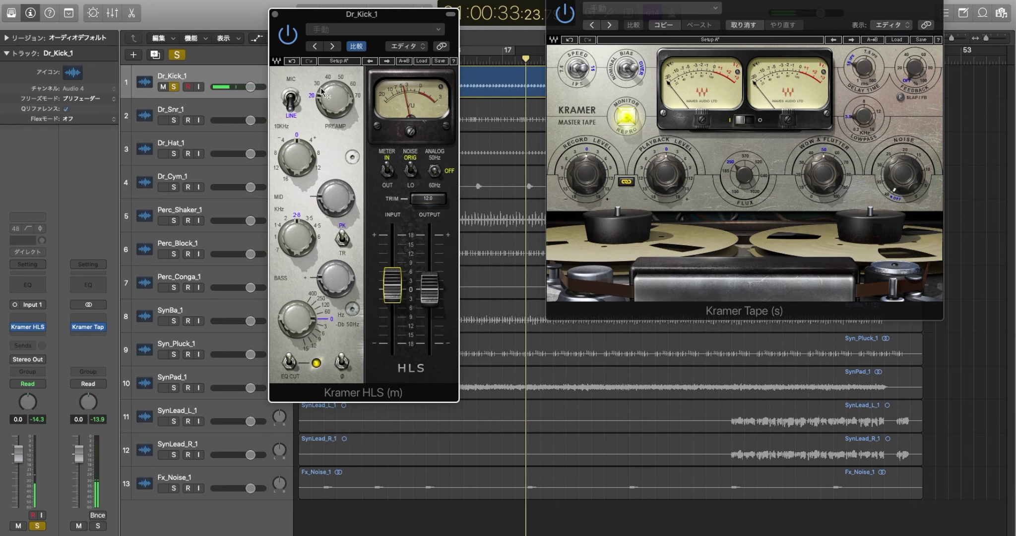
pyautogui.moveTo(292, 16); pyautogui.dragTo(354, 116)
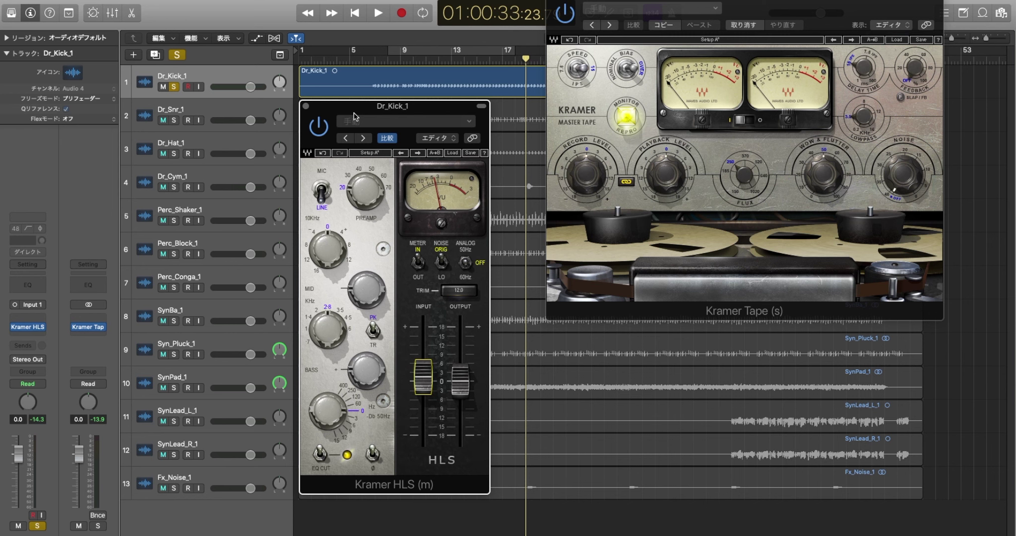
pyautogui.moveTo(355, 116); pyautogui.dragTo(354, 80)
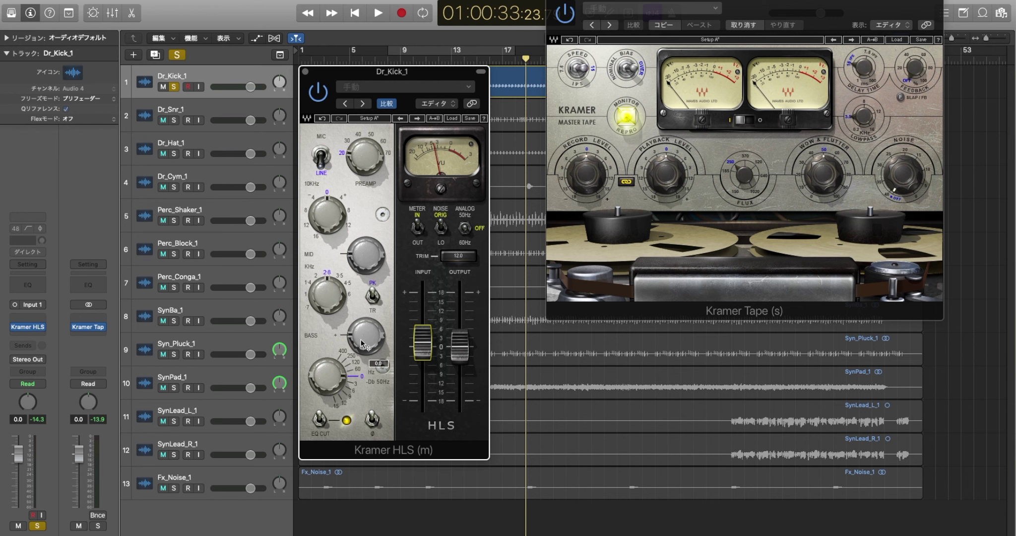
# Set the Kramer HLS bass frequency selector to 250 Hz and play back the soloed kick
pyautogui.moveTo(360, 335)
pyautogui.click(359, 337)
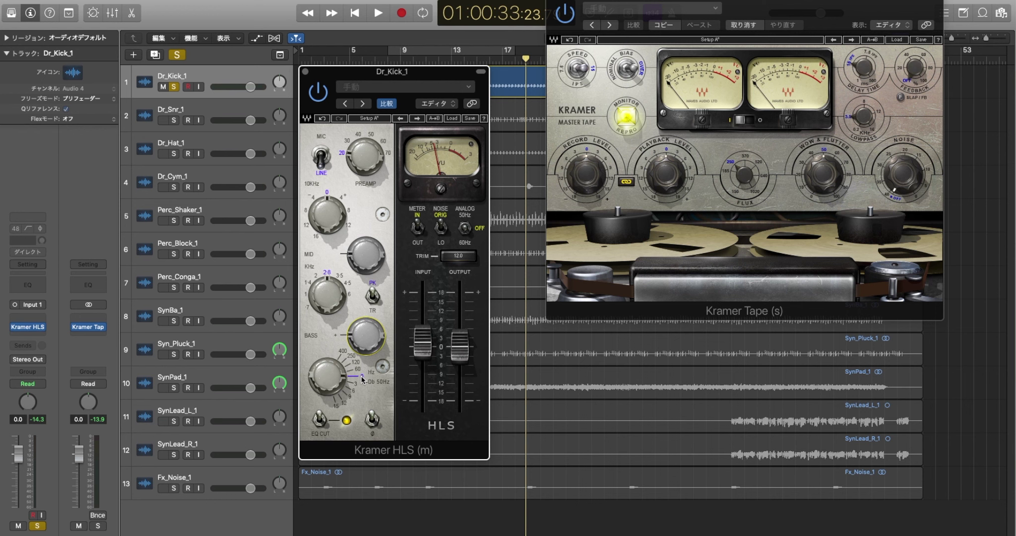
pyautogui.click(353, 357)
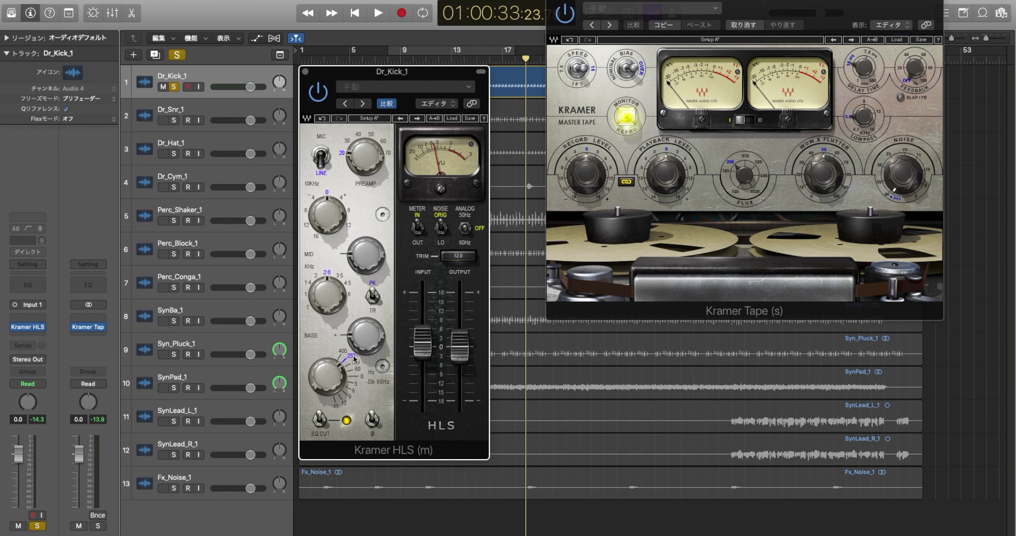
pyautogui.press('space')
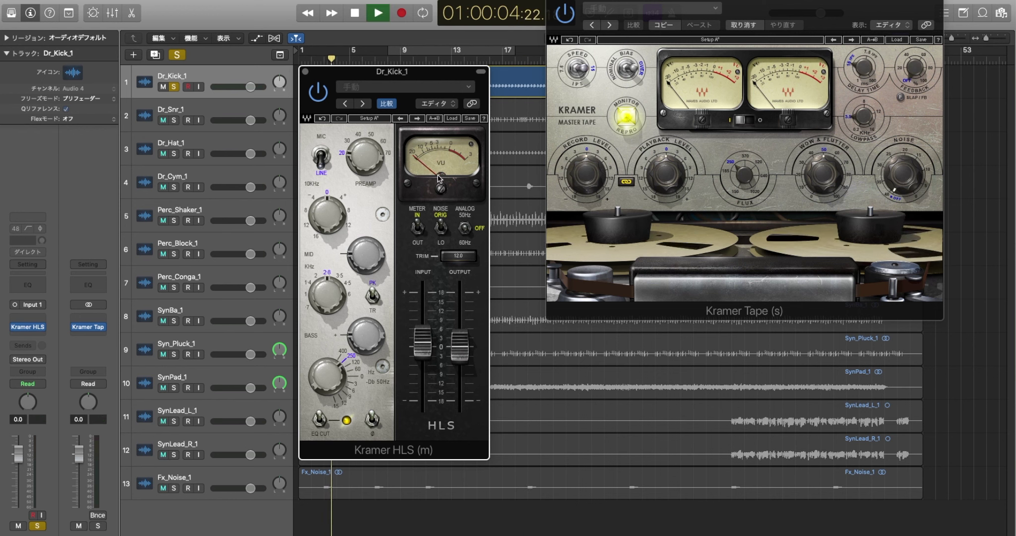
pyautogui.click(451, 55)
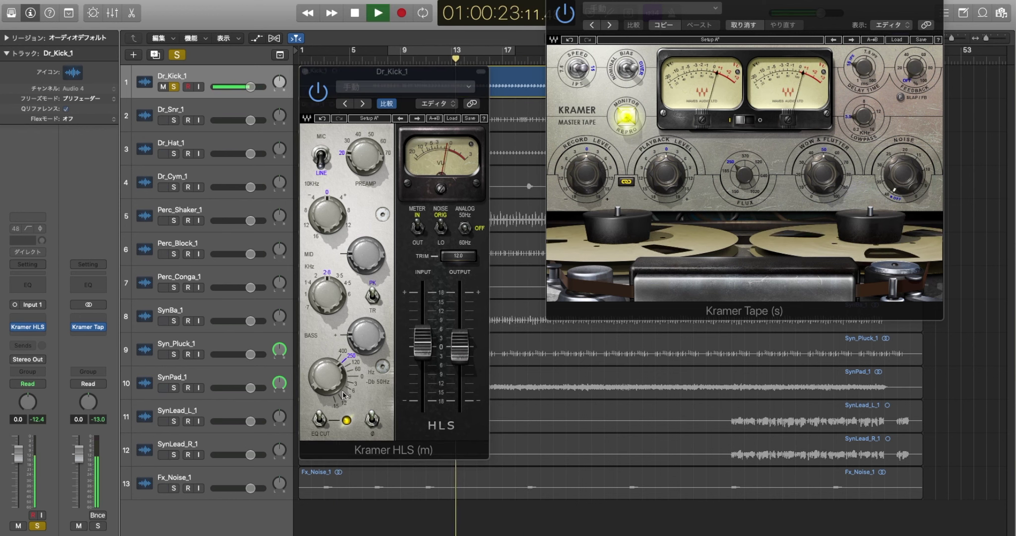
# Compare the Kramer HLS bass selector at 0 and 250 Hz during kick playback, ending on 250 Hz, and close the stopped plug-in's window
pyautogui.moveTo(328, 371)
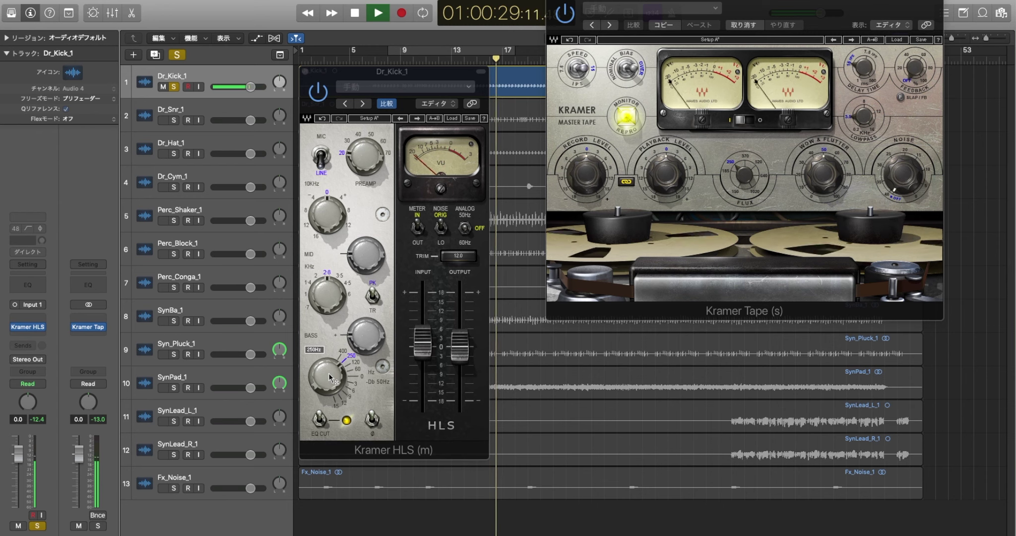
pyautogui.keyDown('alt'); pyautogui.click(329, 376); pyautogui.keyUp('alt')
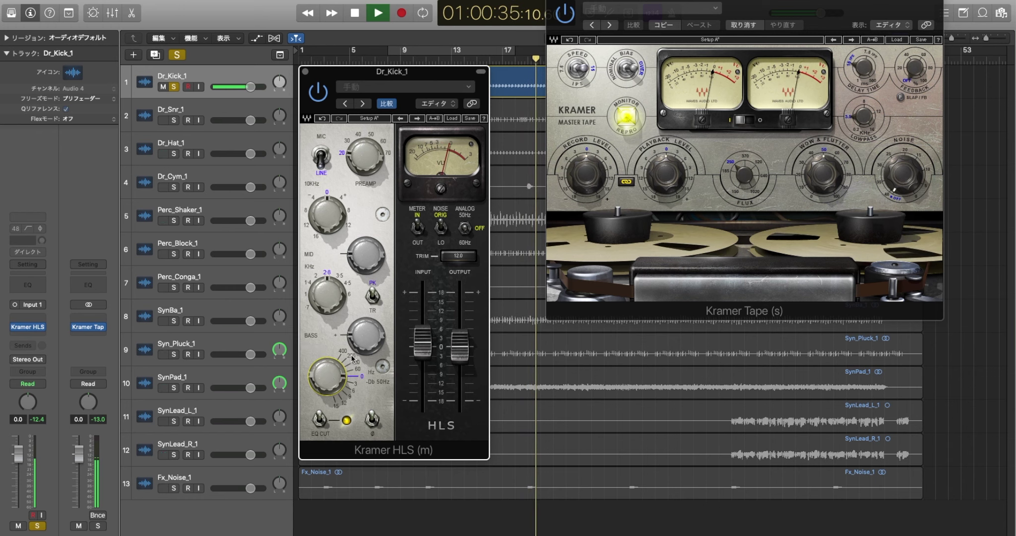
pyautogui.keyDown('alt'); pyautogui.click(332, 383); pyautogui.keyUp('alt')
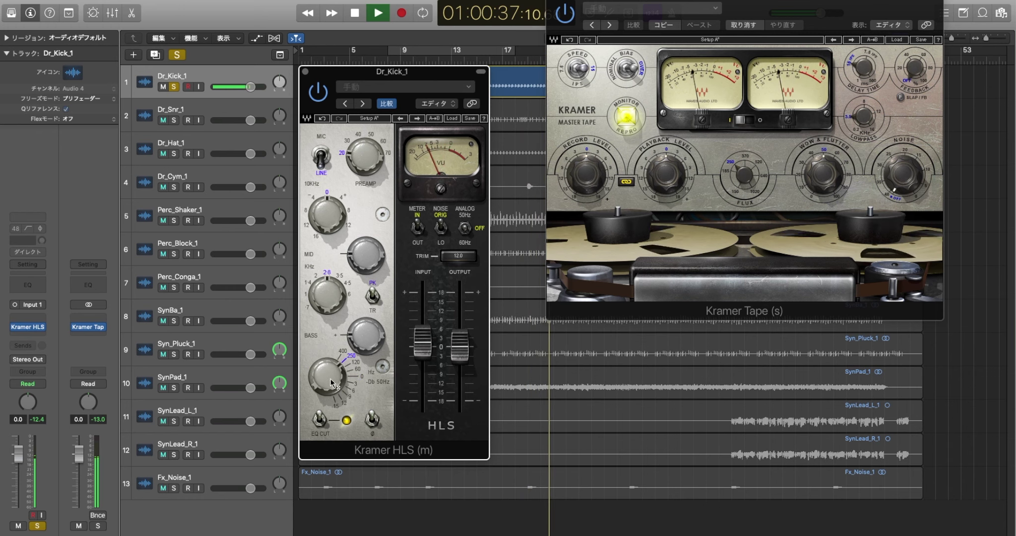
pyautogui.press('space')
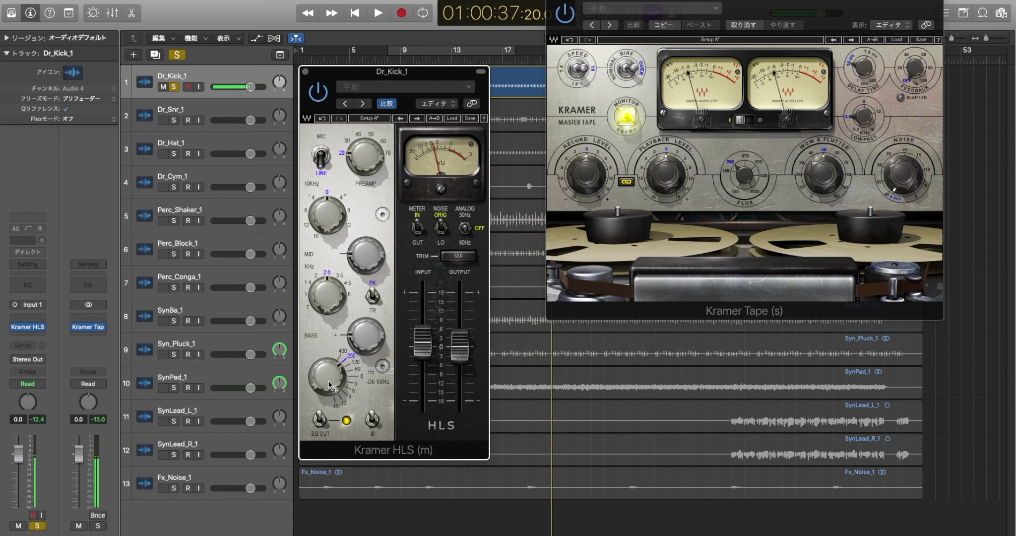
pyautogui.click(306, 73)
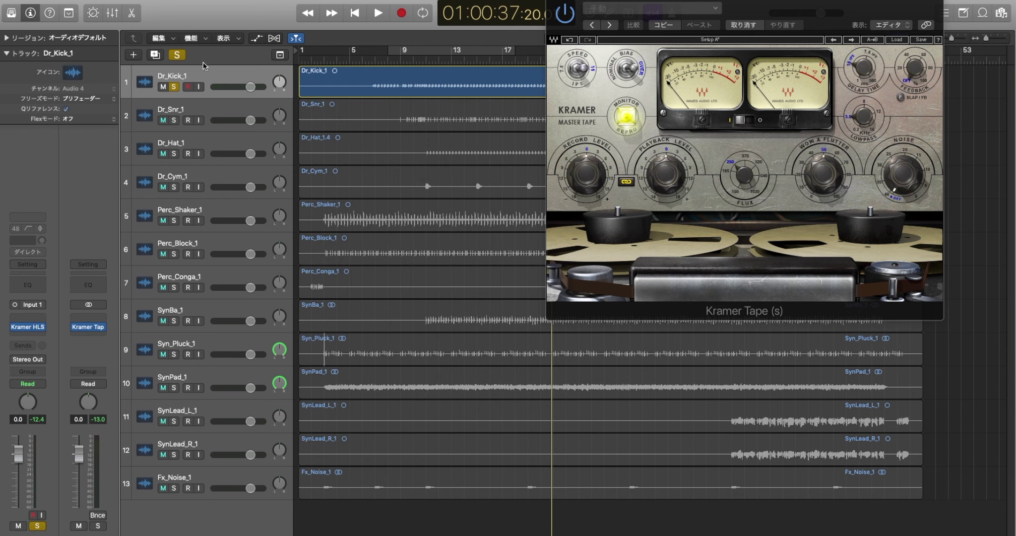
# Replace Kramer HLS on the Dr_Kick_1 track with the mono NLS Channel (m) plug-in and place its window beside Kramer Tape
pyautogui.click(41, 326)
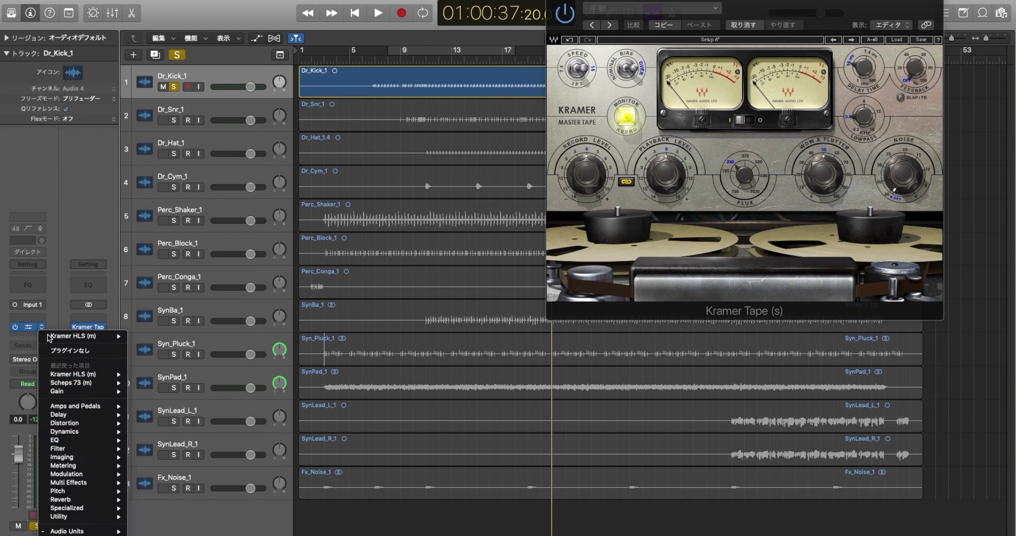
pyautogui.moveTo(69, 531)
pyautogui.moveTo(159, 535)
pyautogui.scroll(-2, 271, 390)
pyautogui.scroll(-15, 271, 390)
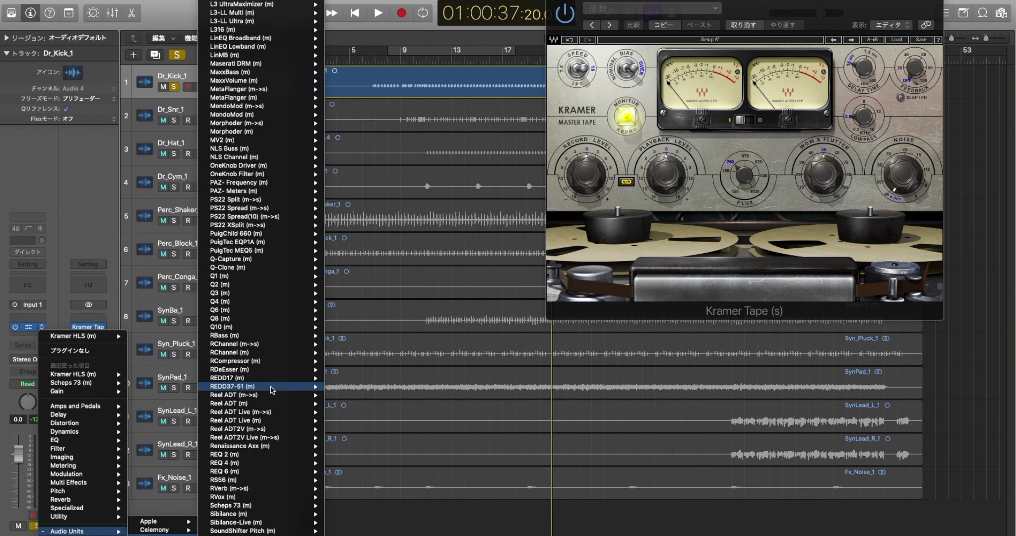
pyautogui.scroll(-5, 271, 391)
pyautogui.scroll(12, 271, 390)
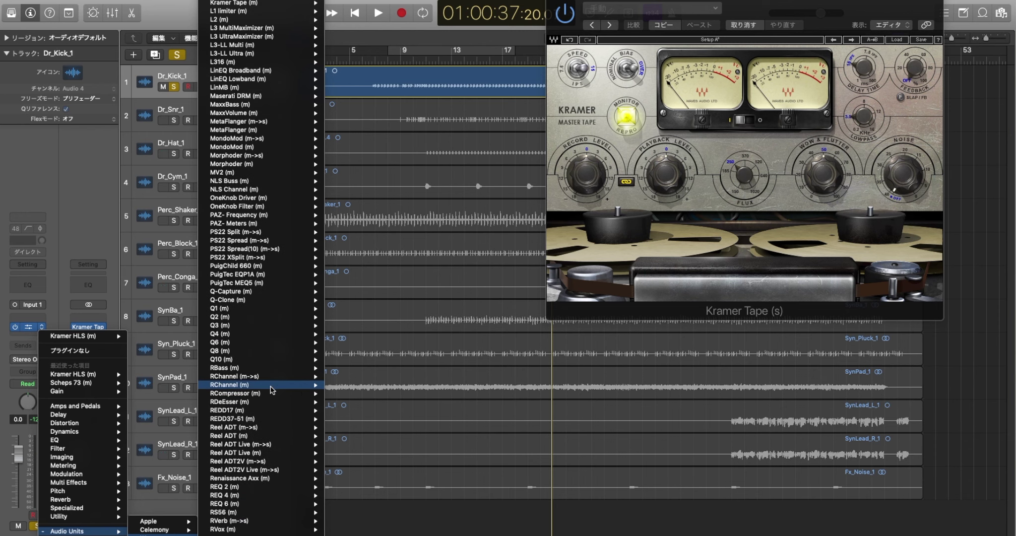
pyautogui.scroll(3, 272, 390)
pyautogui.moveTo(253, 97)
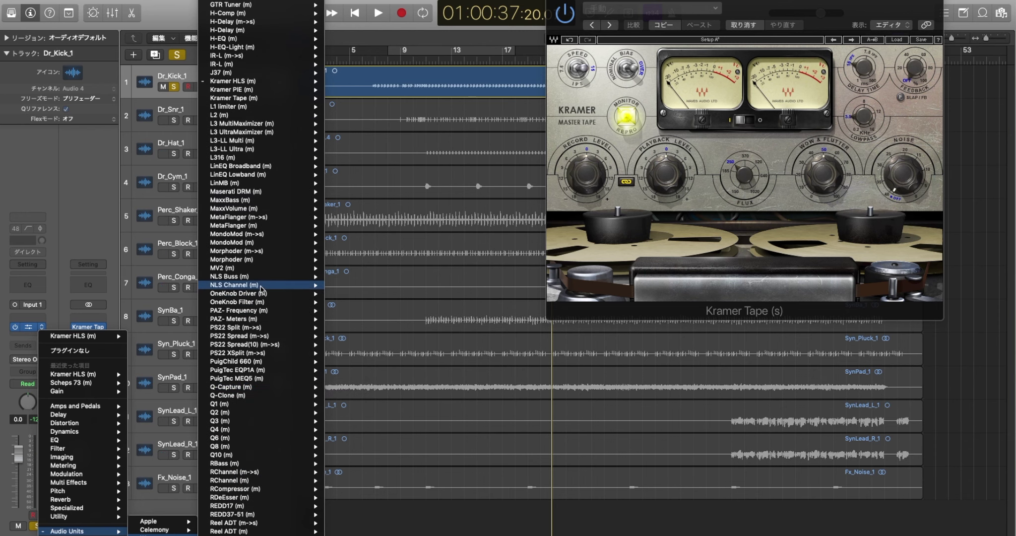
pyautogui.moveTo(262, 288)
pyautogui.press('Escape')
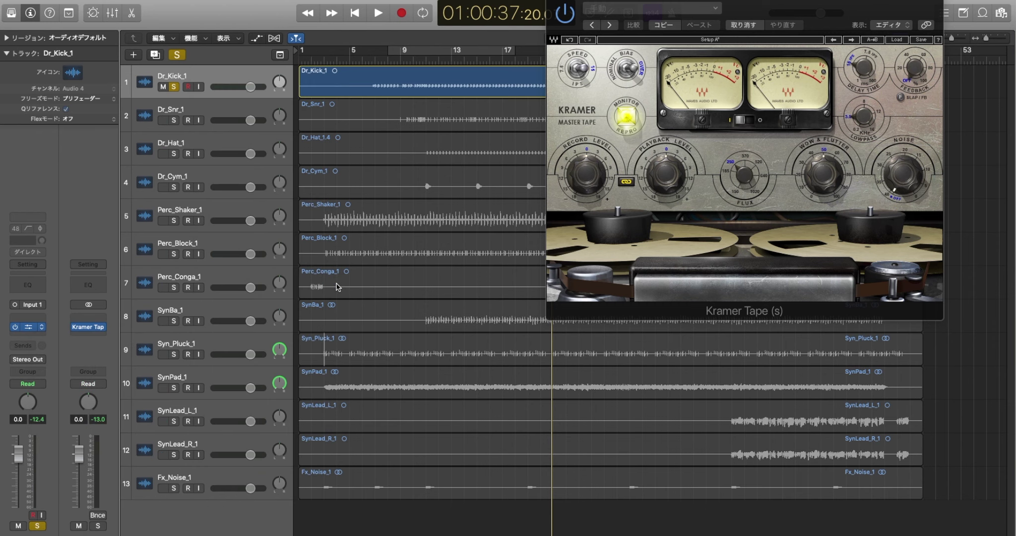
pyautogui.moveTo(164, 6); pyautogui.dragTo(474, 41)
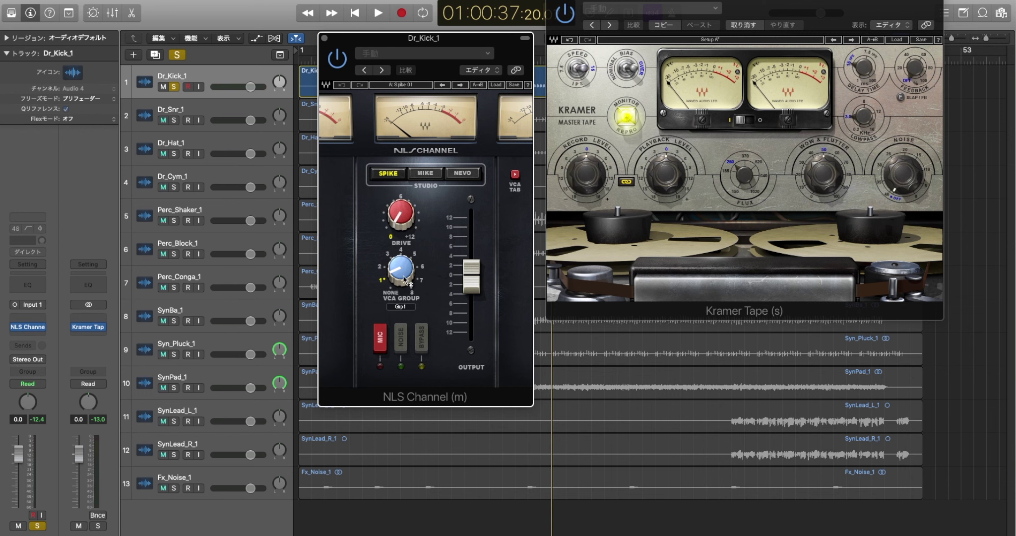
# Try the NEVO studio mode on NLS Channel and play back the kick in SPIKE mode to check its VU level
pyautogui.click(462, 172)
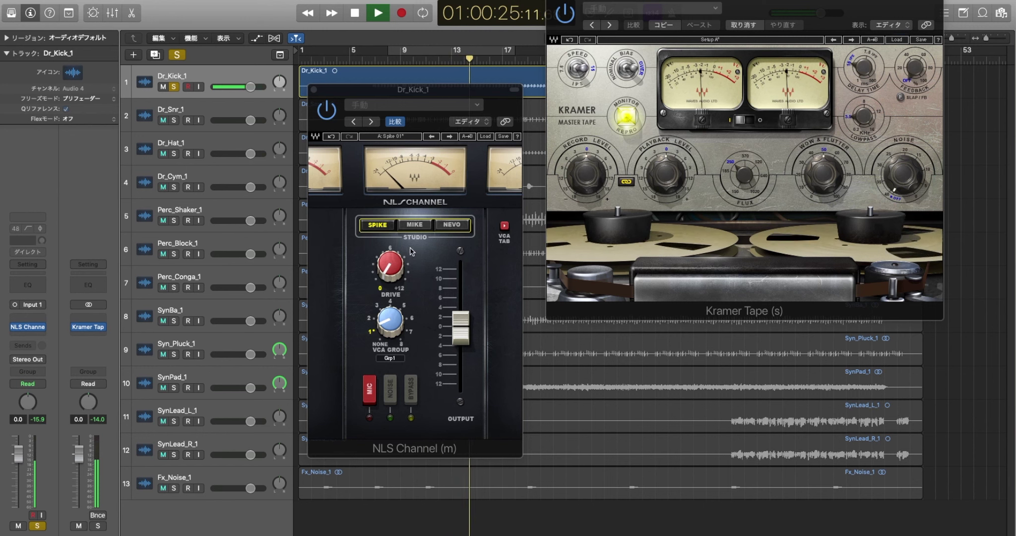
pyautogui.press('space')
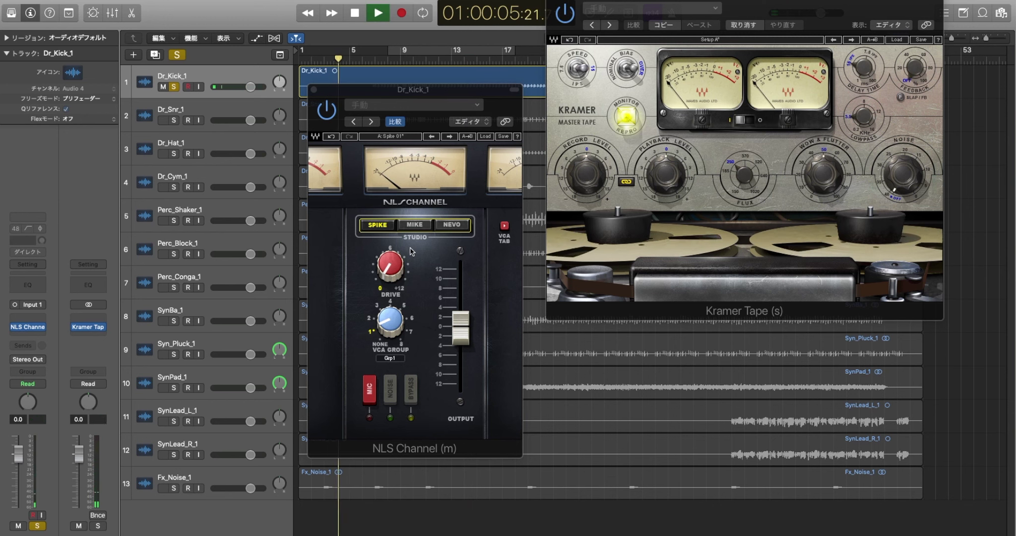
pyautogui.click(439, 57)
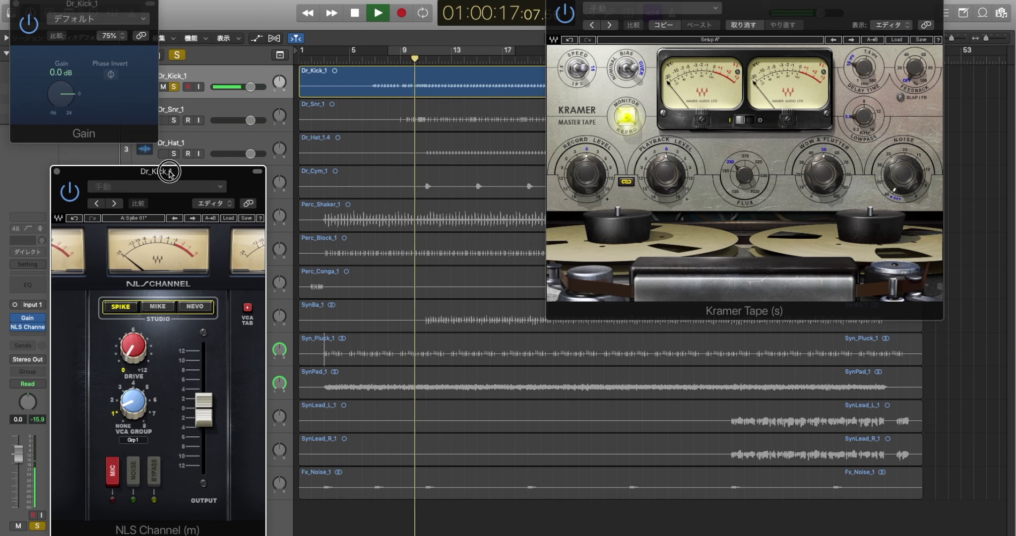
# Raise the Gain plug-in ahead of NLS Channel to +3.9 dB during kick playback, stop playback and rearrange the plug-in windows
pyautogui.moveTo(145, 171); pyautogui.dragTo(261, 165)
pyautogui.moveTo(62, 96); pyautogui.dragTo(69, 38)
pyautogui.press('space')
pyautogui.moveTo(277, 166); pyautogui.dragTo(337, 57)
pyautogui.click(171, 342)
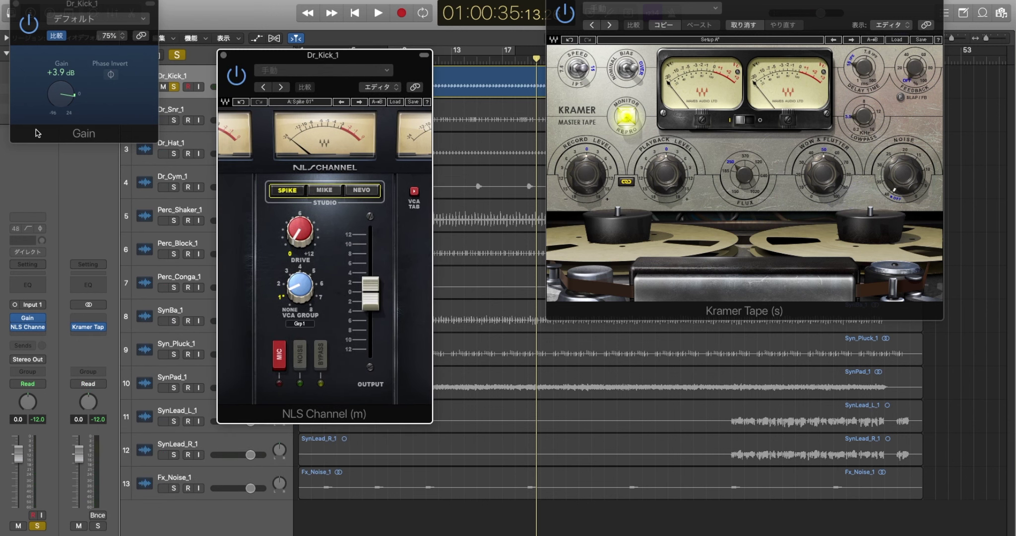
# Reset the gain to 0 dB and remove the Gain plug-in from Dr_Kick_1, closing both of the track's plug-in windows
pyautogui.keyDown('alt'); pyautogui.click(62, 97); pyautogui.keyUp('alt')
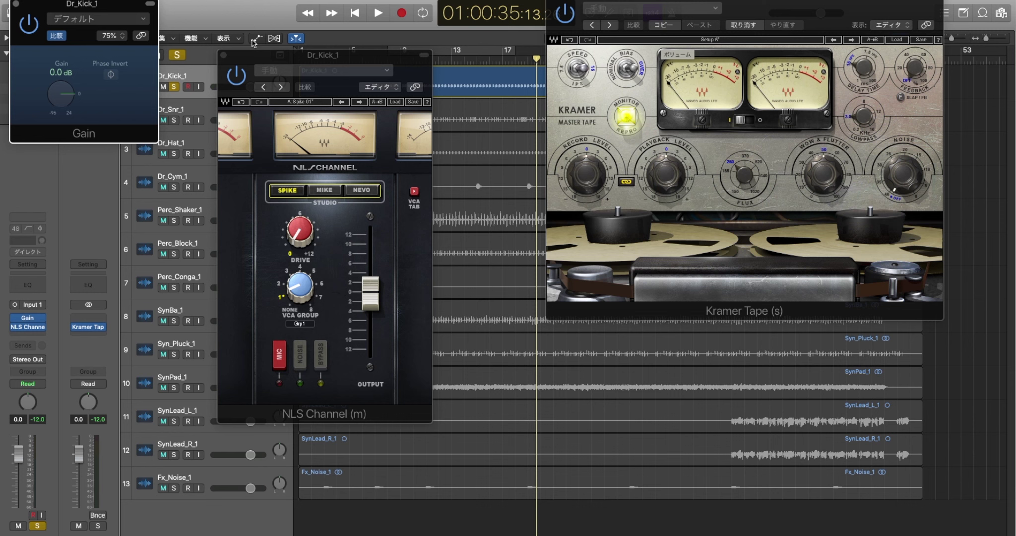
pyautogui.click(224, 55)
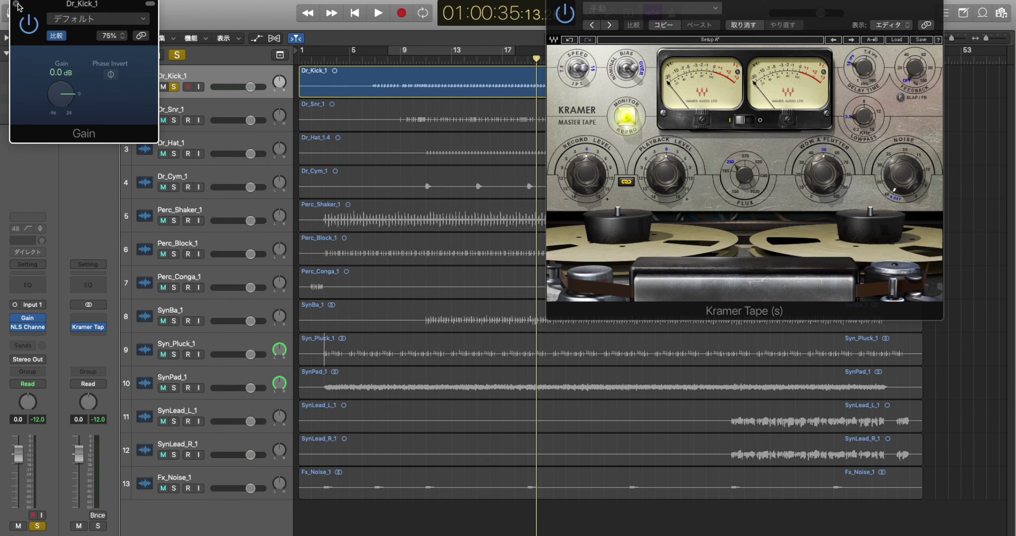
pyautogui.click(16, 4)
pyautogui.click(41, 318)
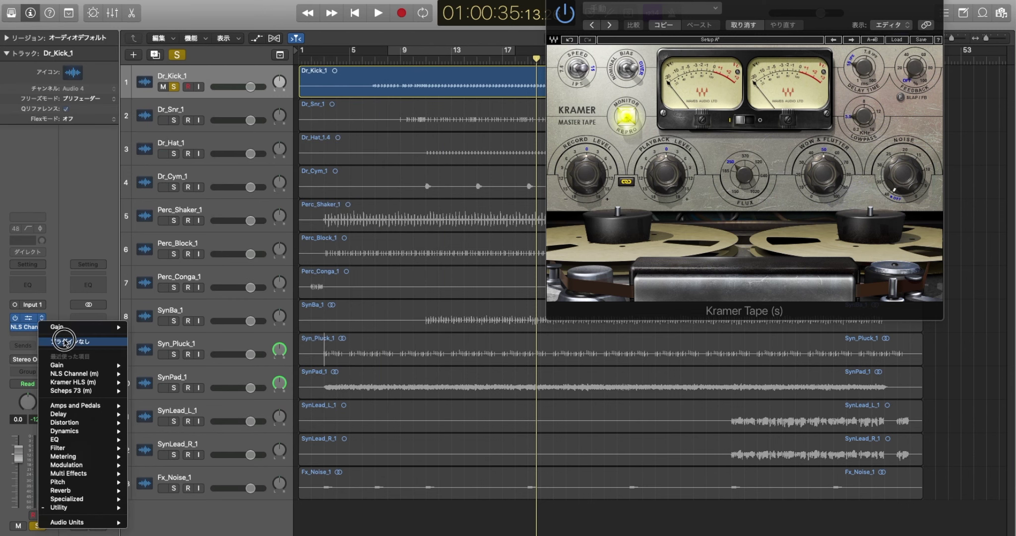
pyautogui.click(63, 343)
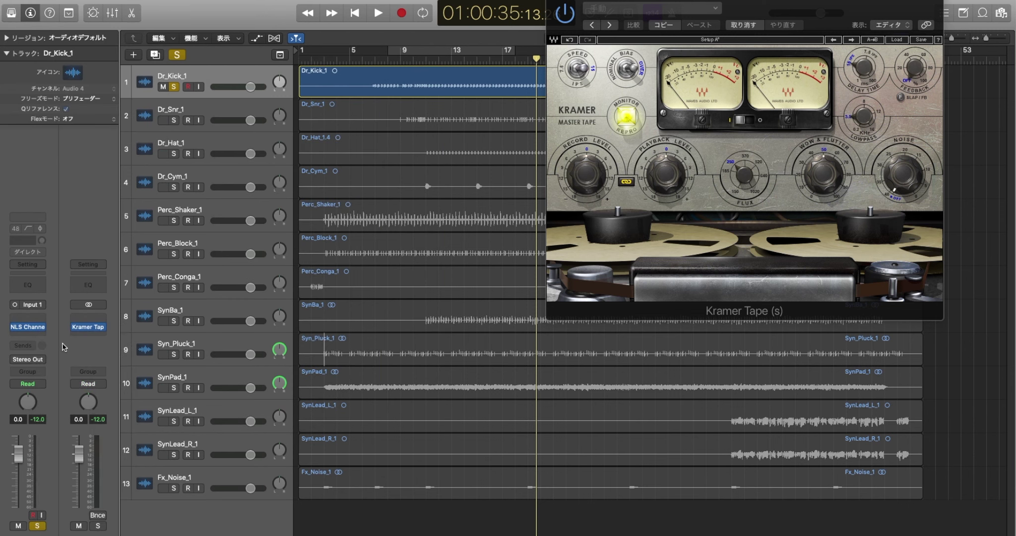
# Look through the mono plug-ins offered for Dr_Kick_1's effect slot, from the Abbey Road models down to VU Meter (m)
pyautogui.click(43, 327)
pyautogui.moveTo(54, 336)
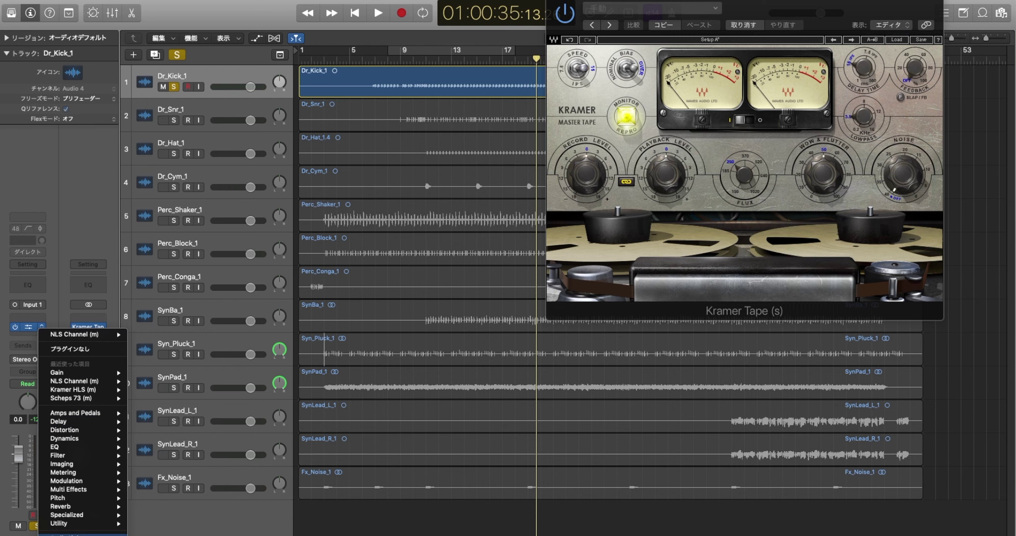
pyautogui.moveTo(65, 534)
pyautogui.moveTo(164, 534)
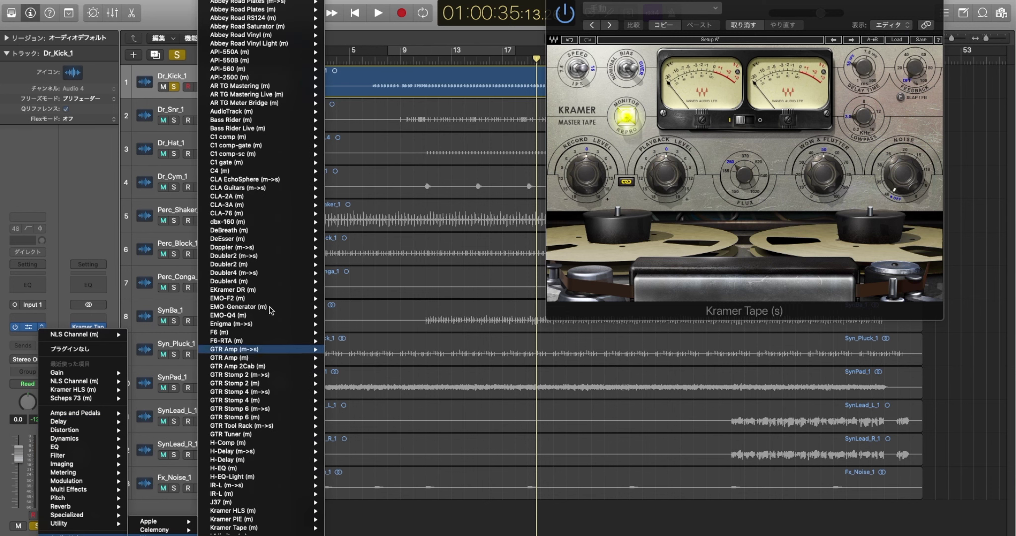
pyautogui.moveTo(268, 308)
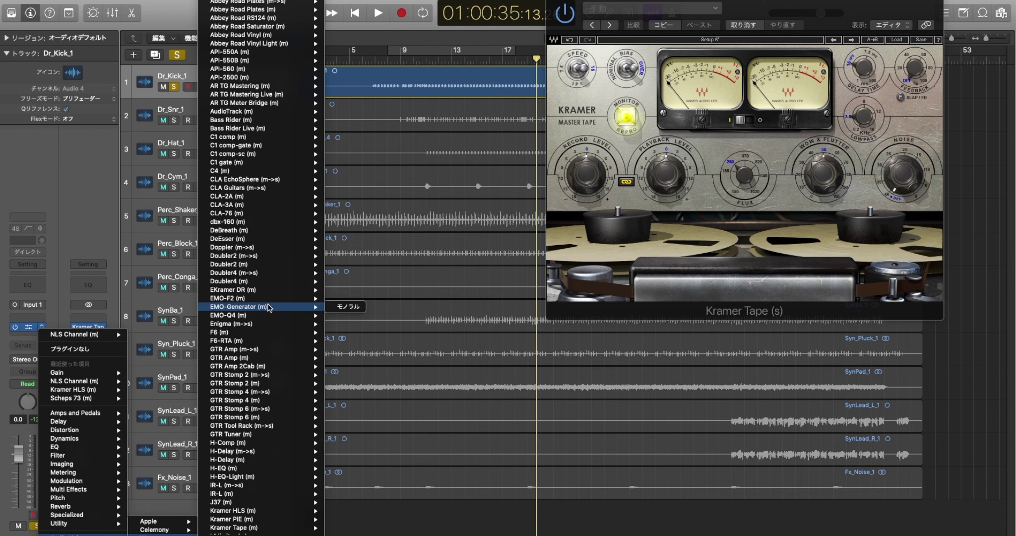
pyautogui.scroll(-5, 268, 307)
pyautogui.scroll(-10, 268, 308)
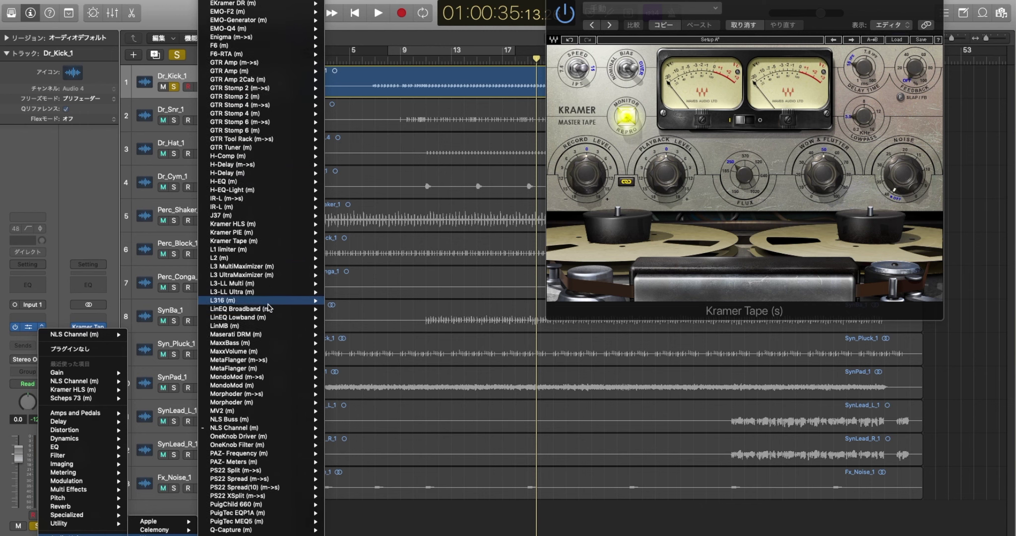
pyautogui.scroll(-5, 268, 307)
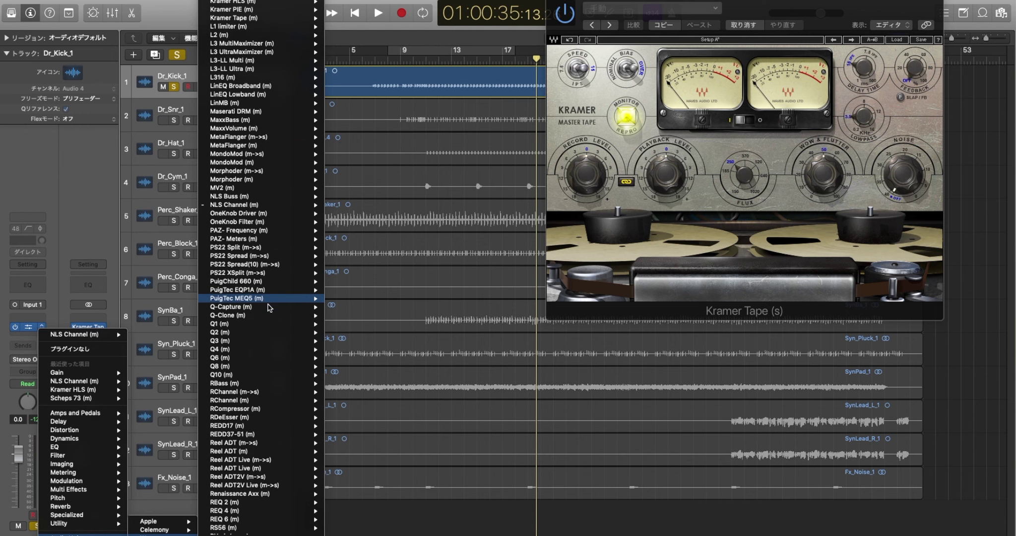
pyautogui.scroll(-1, 268, 308)
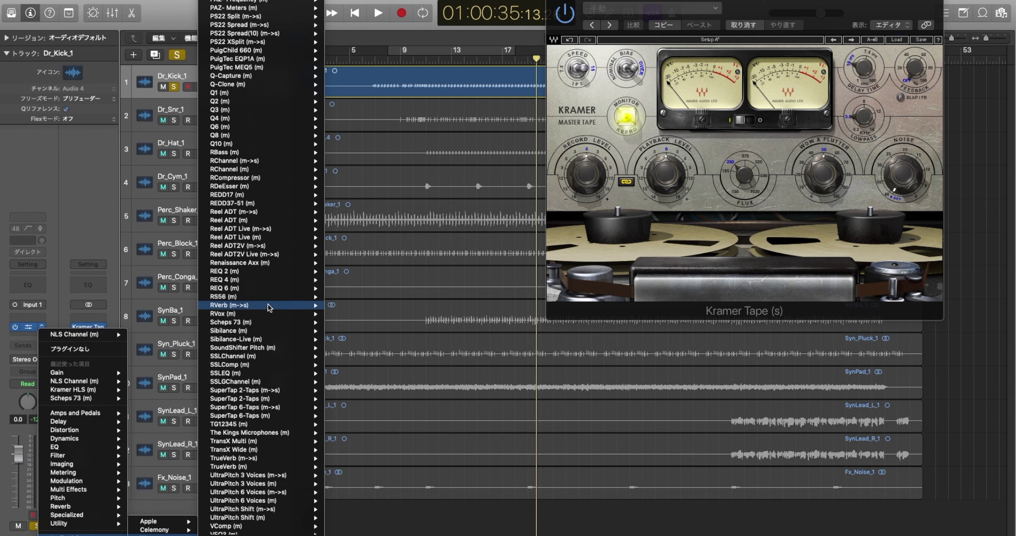
pyautogui.scroll(-2, 268, 307)
pyautogui.scroll(-2, 268, 308)
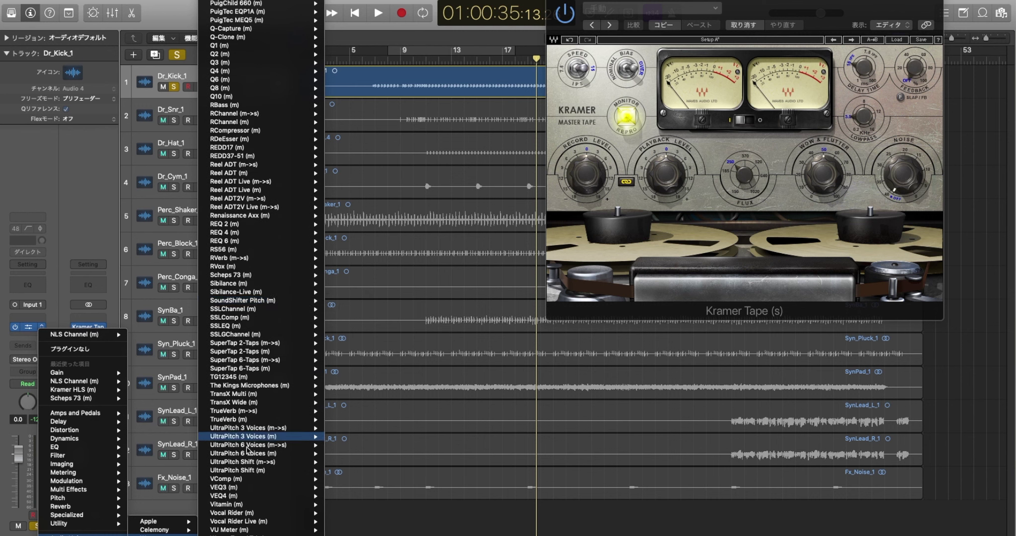
pyautogui.moveTo(248, 445)
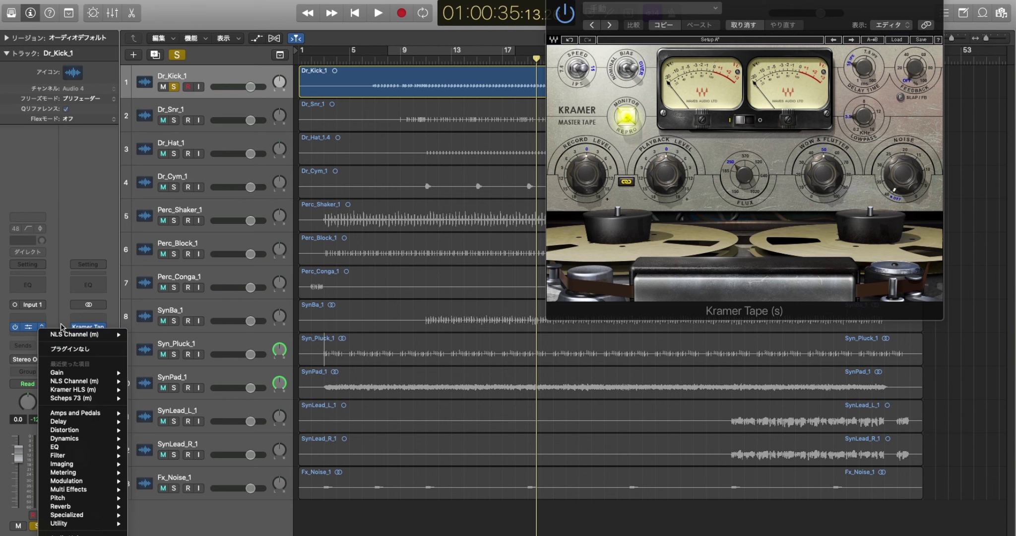
# Remove NLS Channel from the Dr_Kick_1 track and Kramer Tape from the Stereo Out channel
pyautogui.moveTo(63, 341)
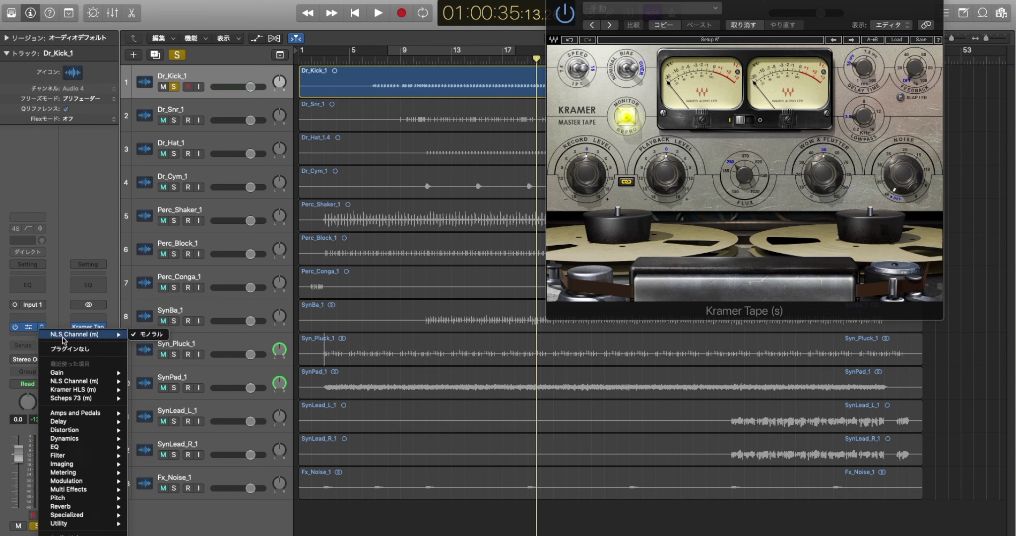
pyautogui.click(70, 349)
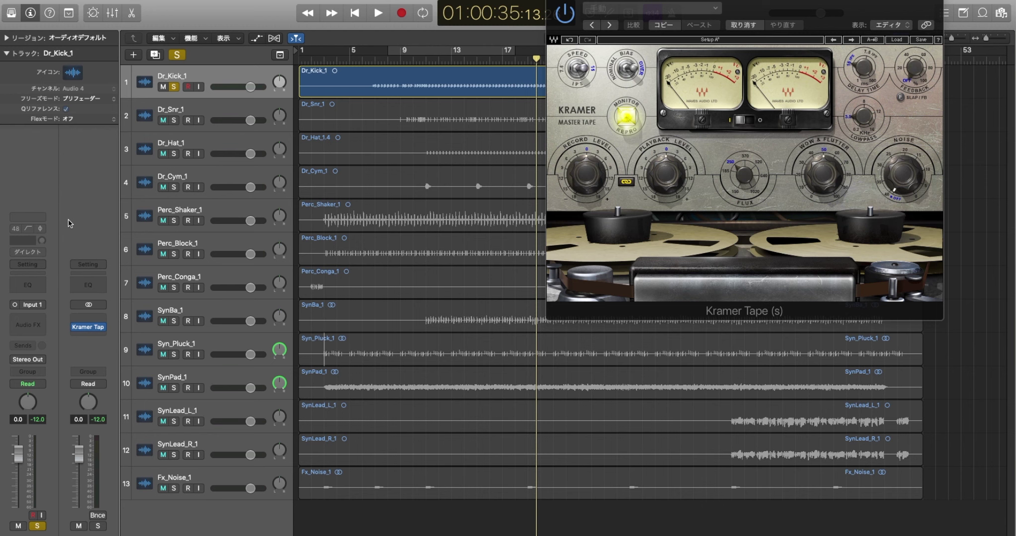
pyautogui.click(104, 328)
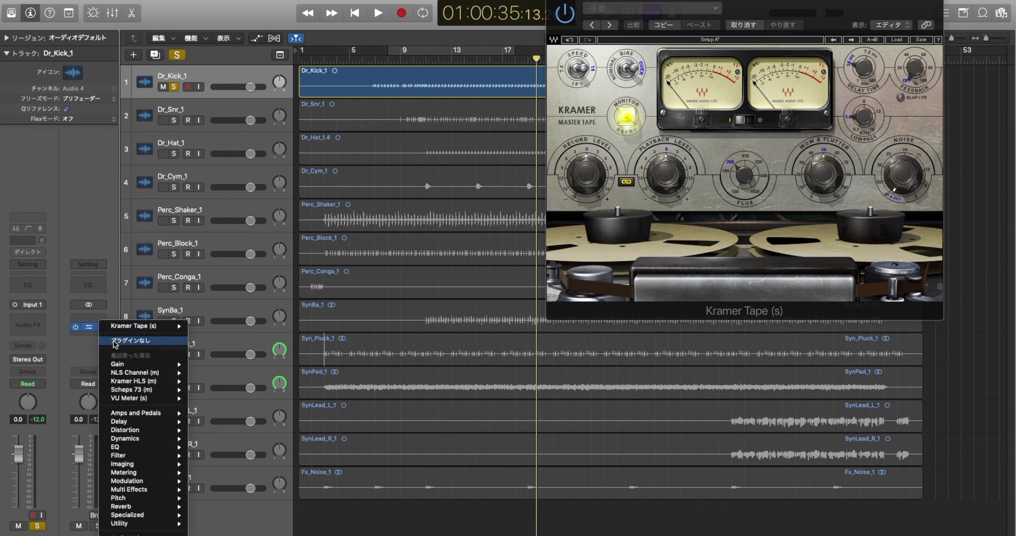
pyautogui.click(111, 341)
# Turn off solo on Dr_Kick_1 and select the audio regions on all 13 tracks
pyautogui.click(174, 87)
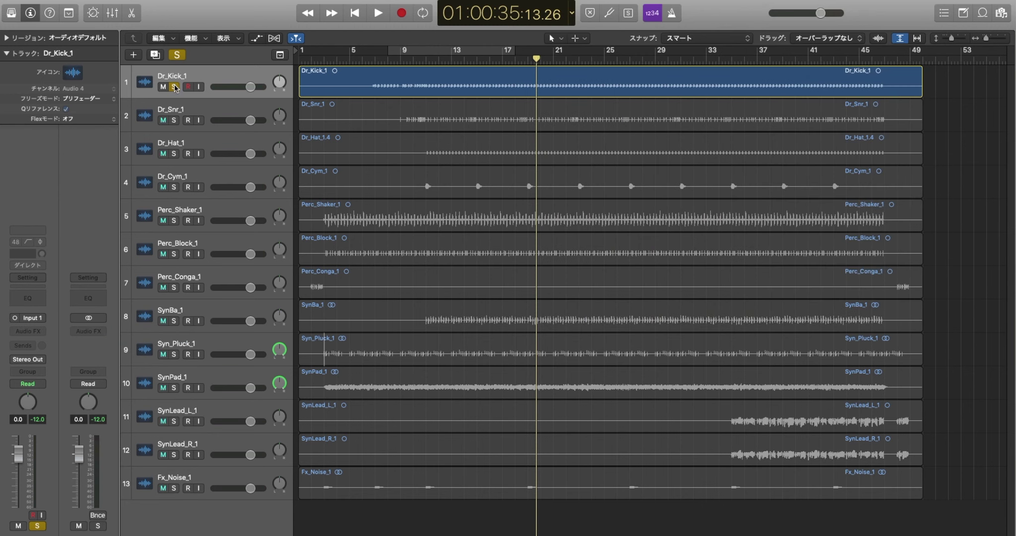
pyautogui.press('super+a')
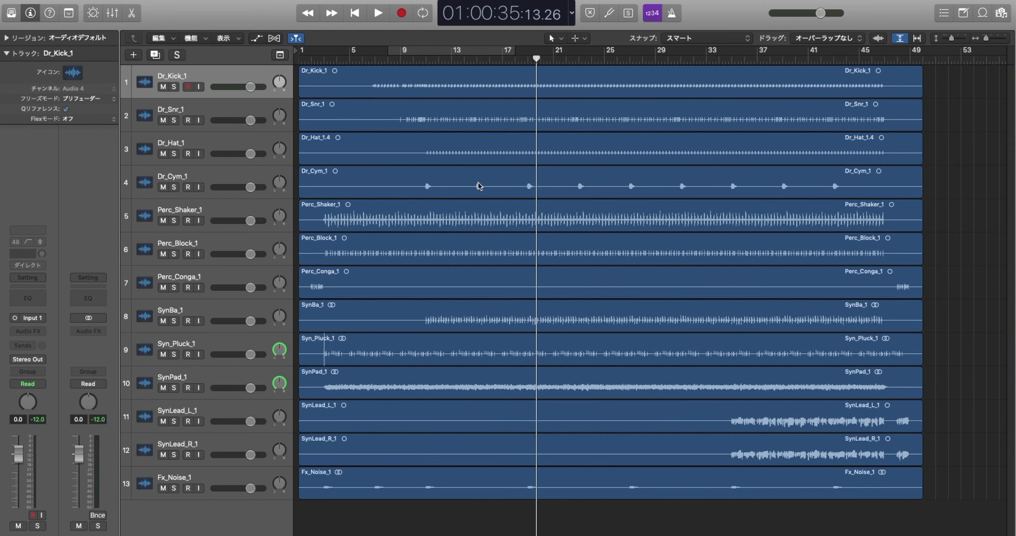